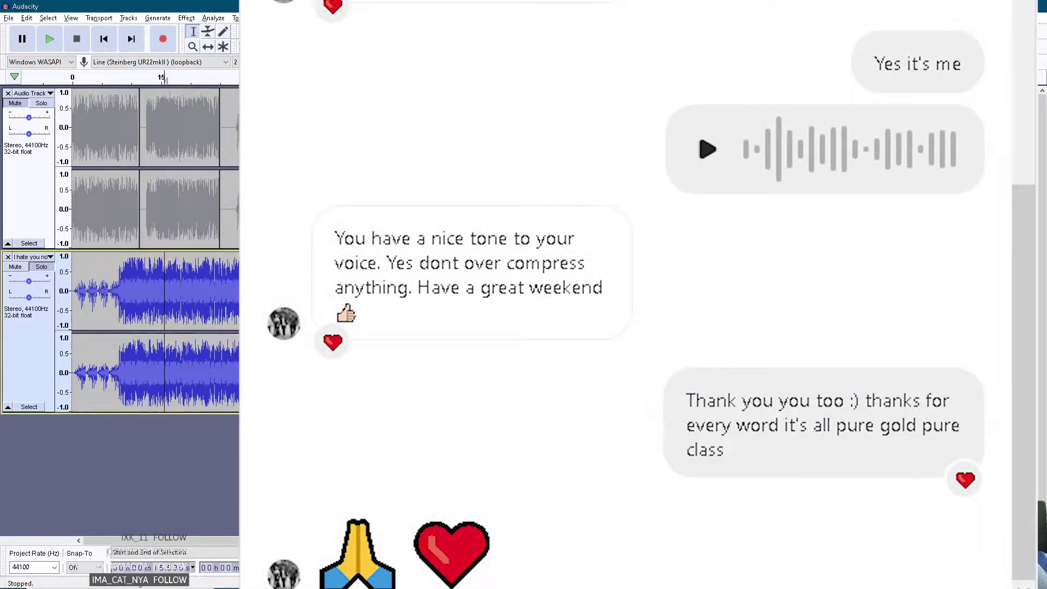
Listen to the lower track from about 8.6 s, where the loud section begins, and stop playback
left_click(123, 289)
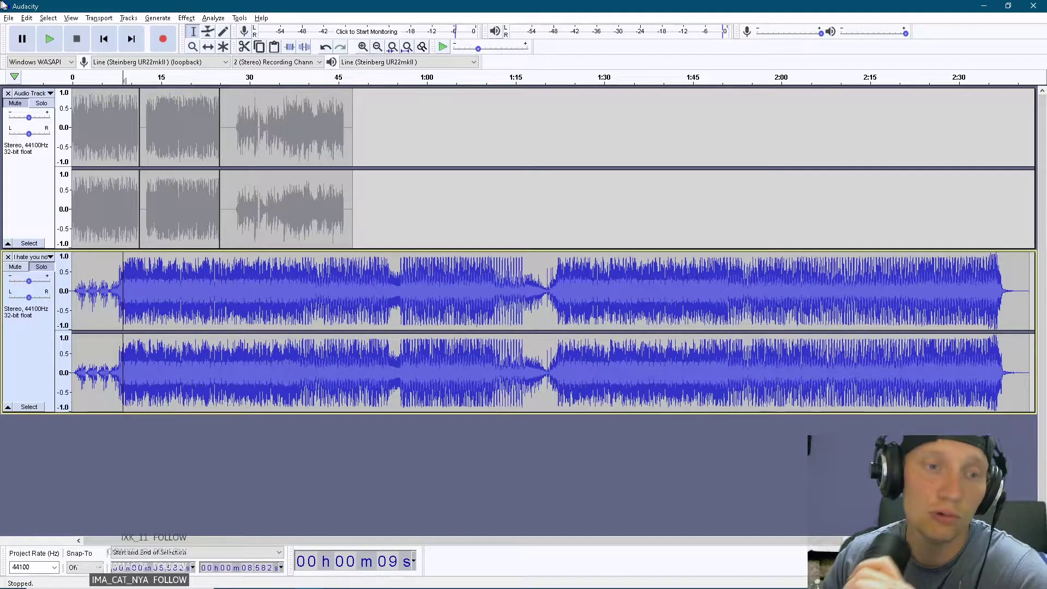
key("space")
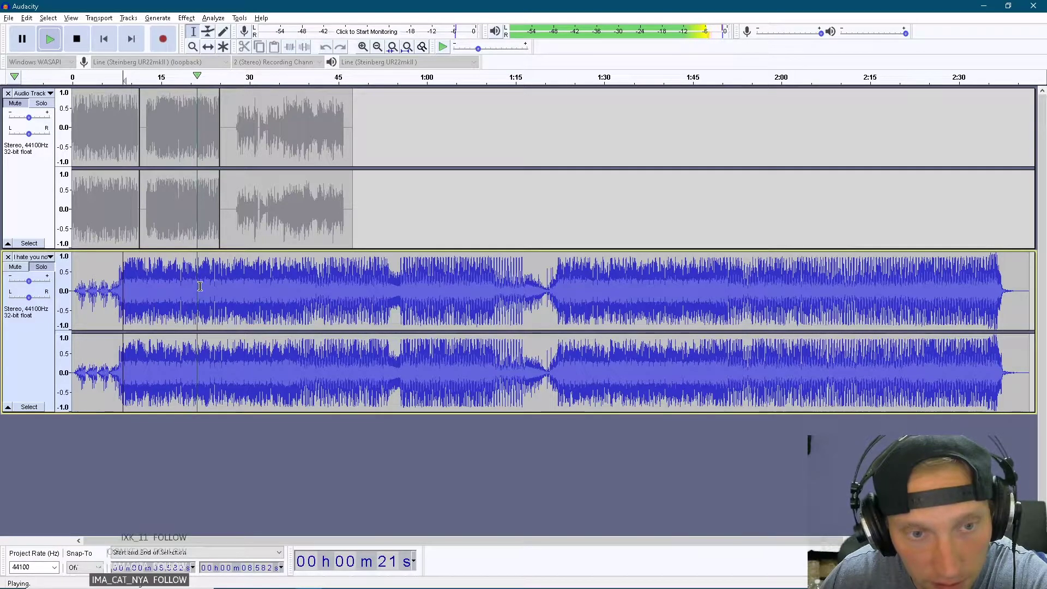
left_click(80, 48)
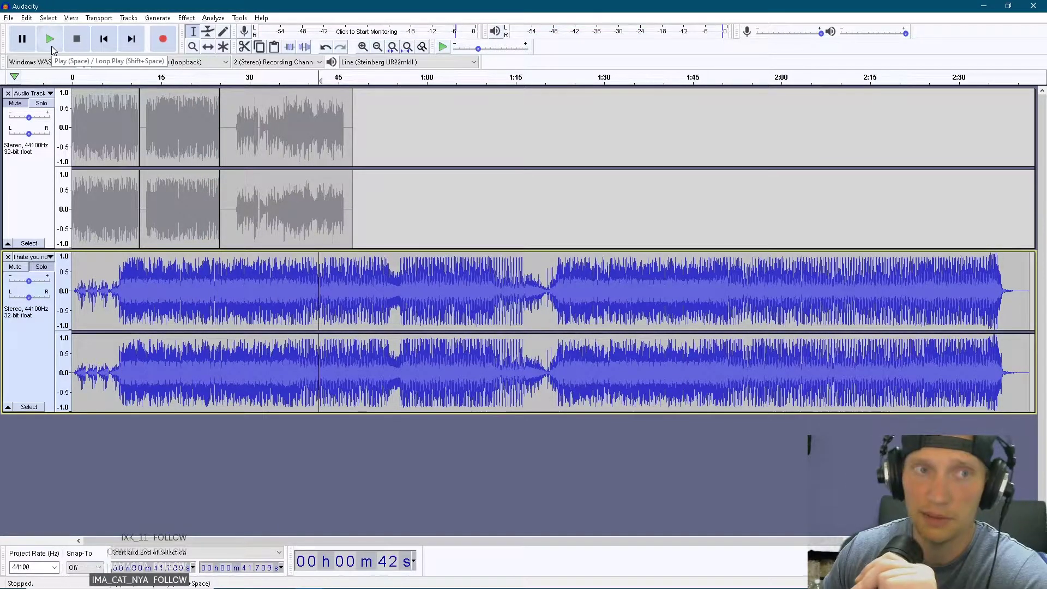
Play the lower track from about 42 s, restart it from about 39 s, and stop playback
left_click(51, 46)
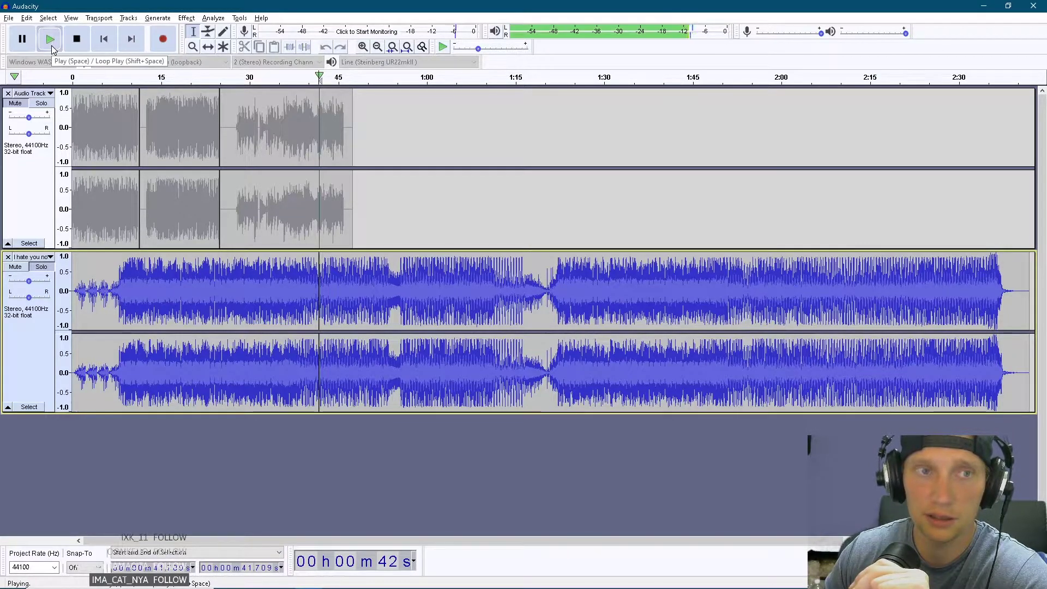
left_click(305, 282)
left_click(80, 39)
key("space")
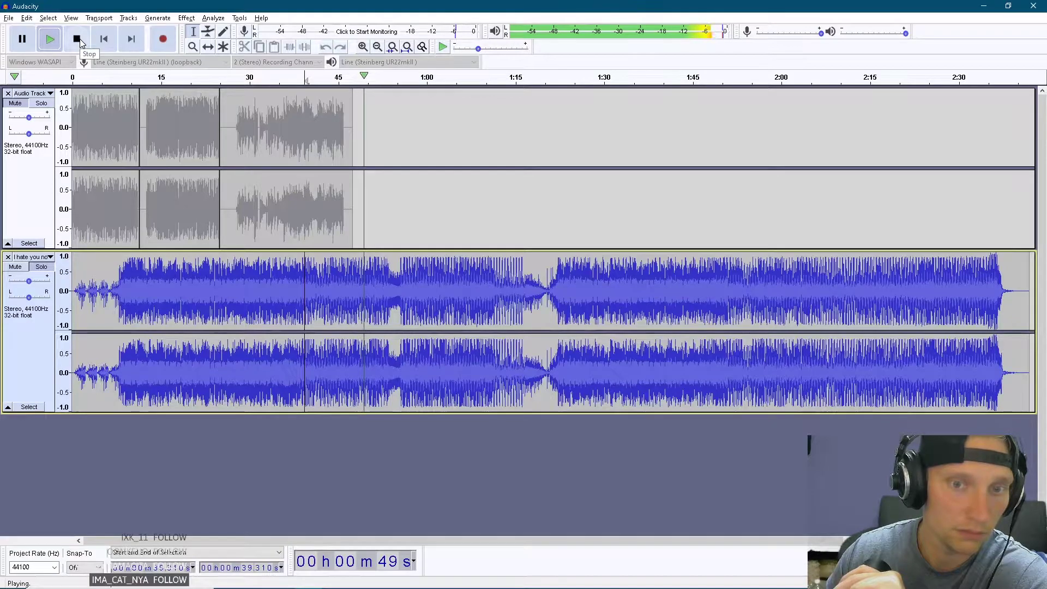
left_click(78, 39)
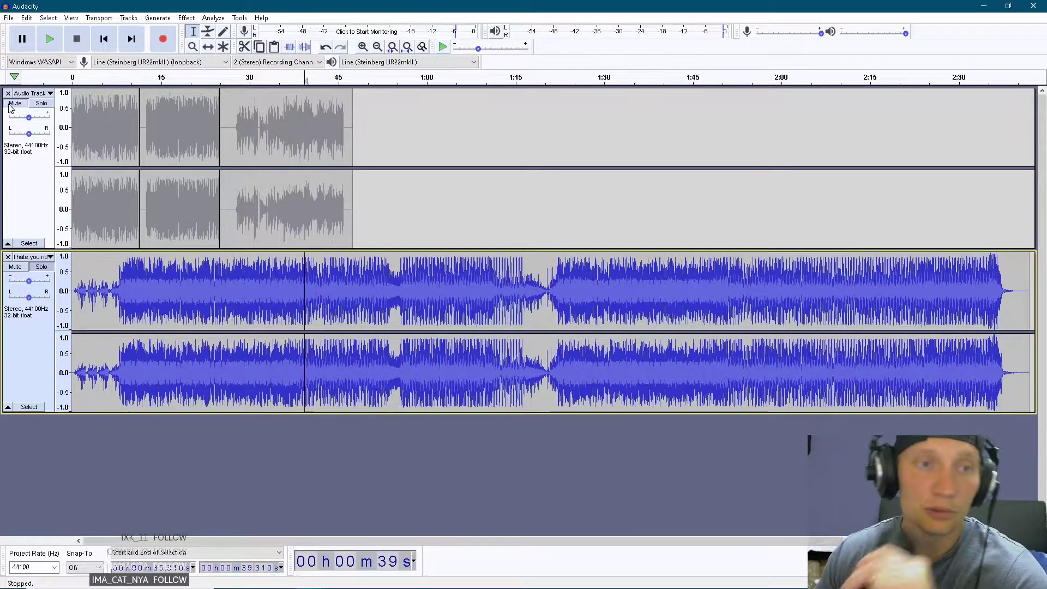
Solo the upper audio track and play it from the very start
left_click(38, 103)
key("Home")
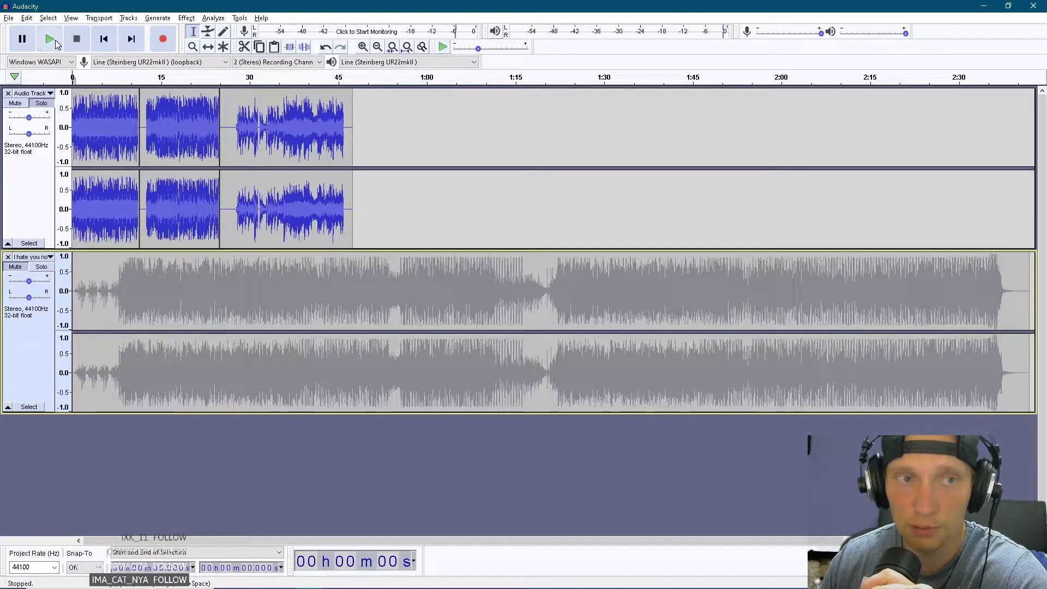
left_click(56, 43)
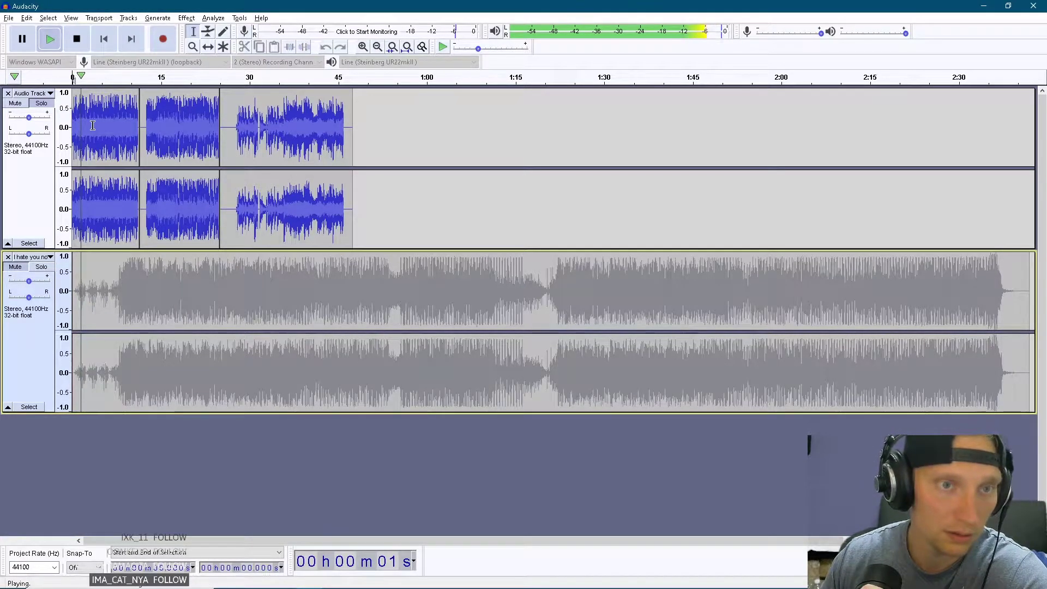
Replay the opening of the upper track's first clip several times in short bursts from about 1.3 s
left_click(80, 124)
left_click(51, 38)
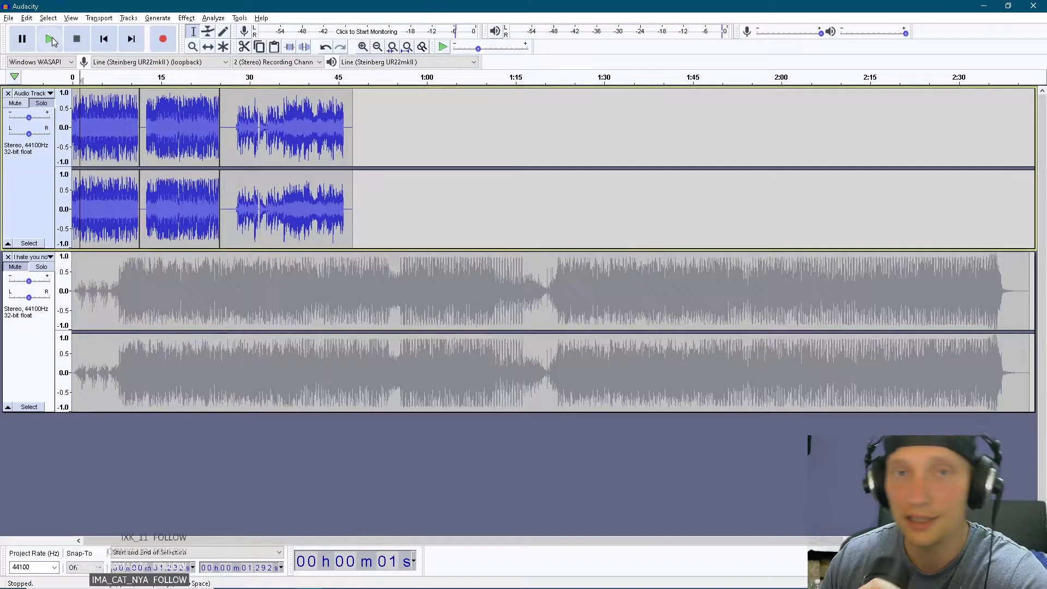
left_click(51, 38)
left_click(59, 47)
left_click(59, 46)
left_click(76, 44)
key("space")
left_click(76, 39)
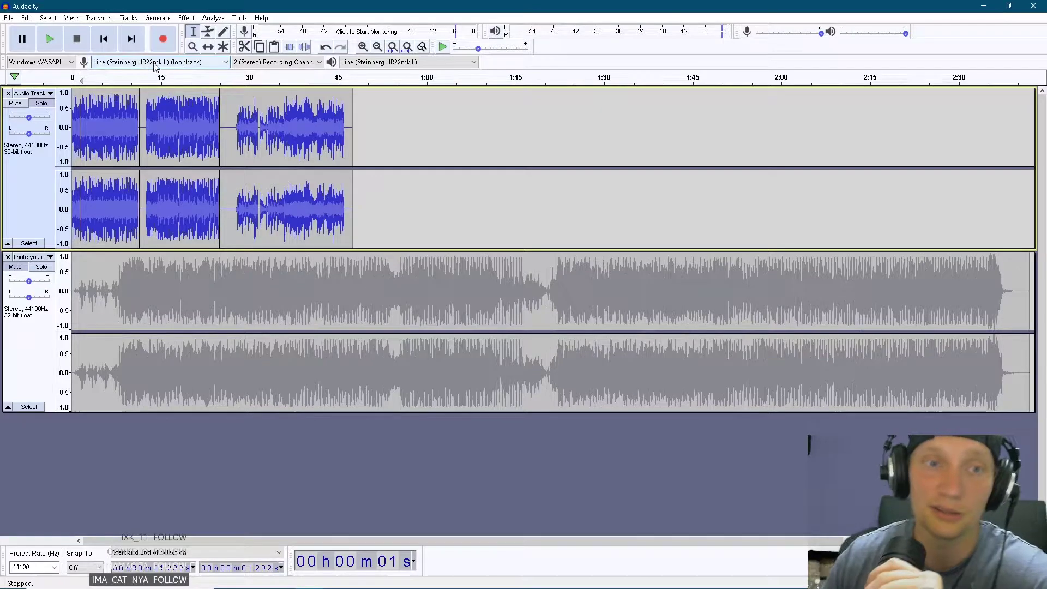
Listen to short bursts of the upper track's second clip from about 18 s, and stop playback
left_click(151, 106)
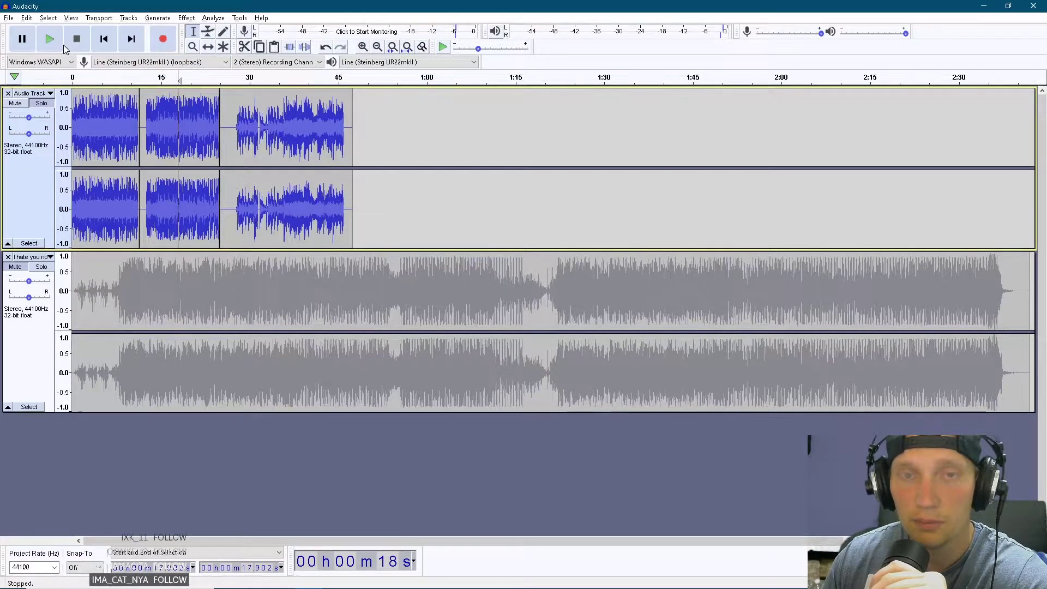
left_click(49, 40)
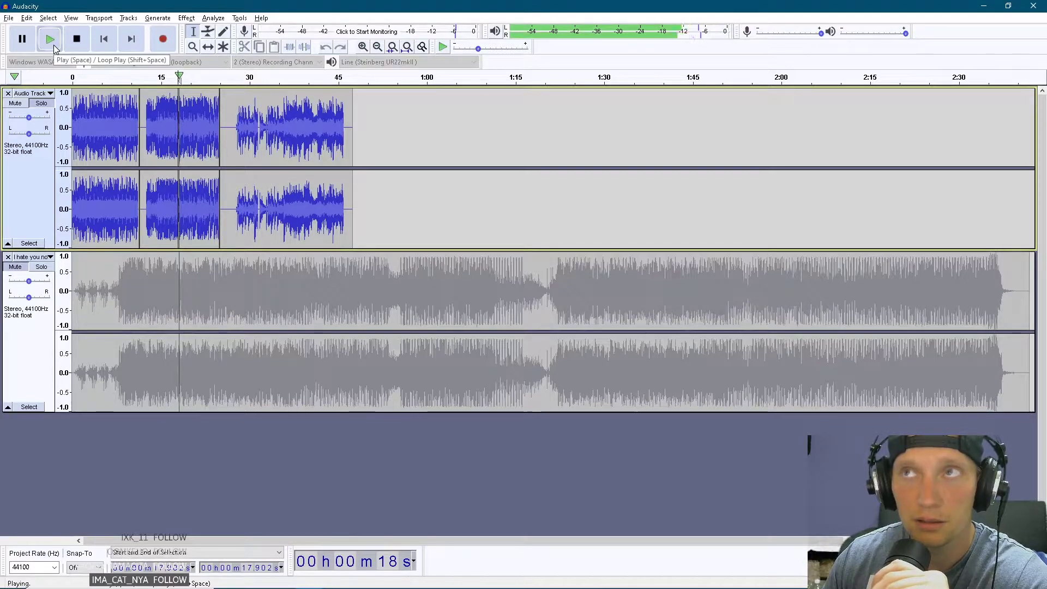
left_click(51, 40)
left_click(56, 42)
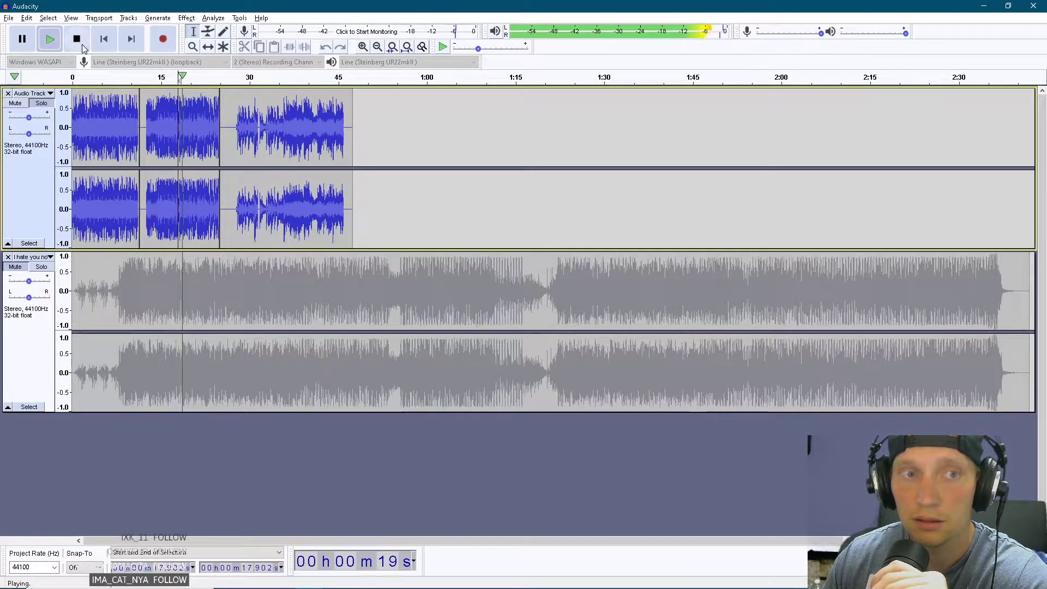
left_click(76, 41)
key("space")
left_click(77, 39)
Play the upper track's first clip again in short bursts from about 1.2 s for comparison
left_click(80, 125)
left_click(50, 40)
left_click(52, 40)
left_click(52, 41)
left_click(86, 48)
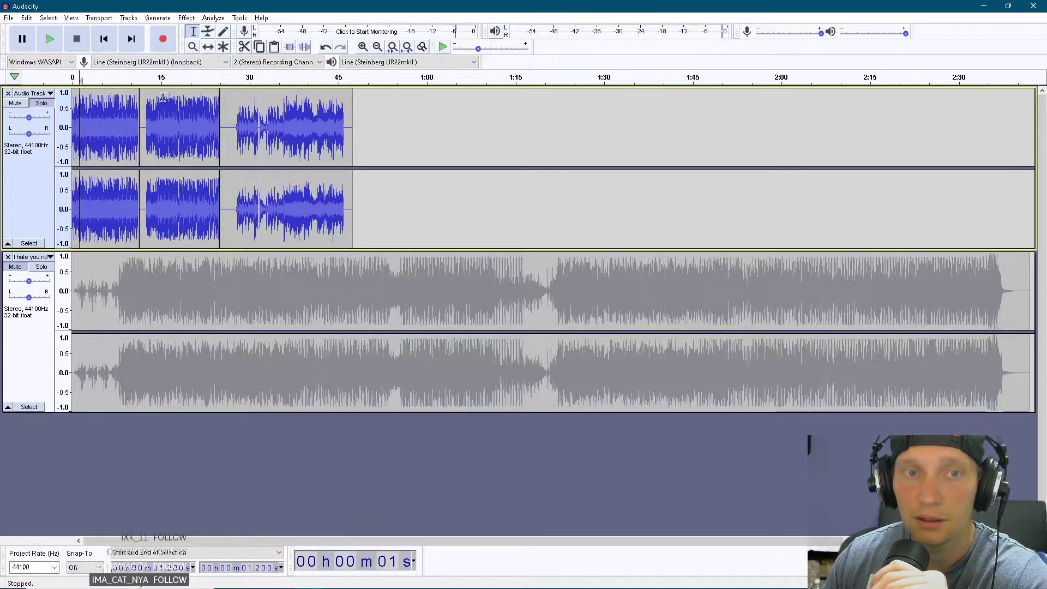
Listen to short bursts of the upper track's third clip from its audible start at about 28 s
left_click(237, 119)
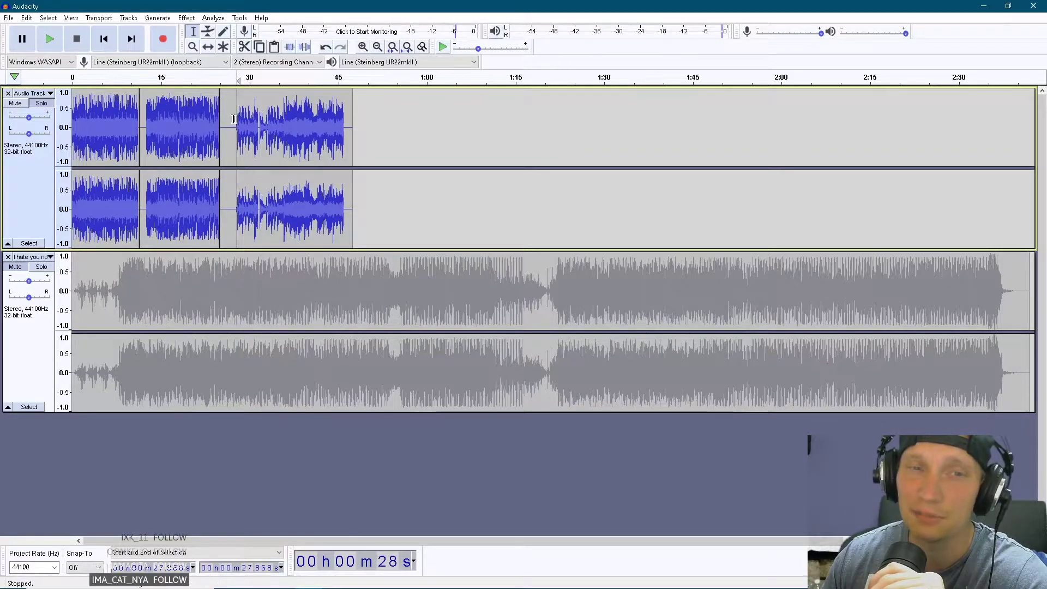
left_click(50, 43)
left_click(78, 43)
key("space")
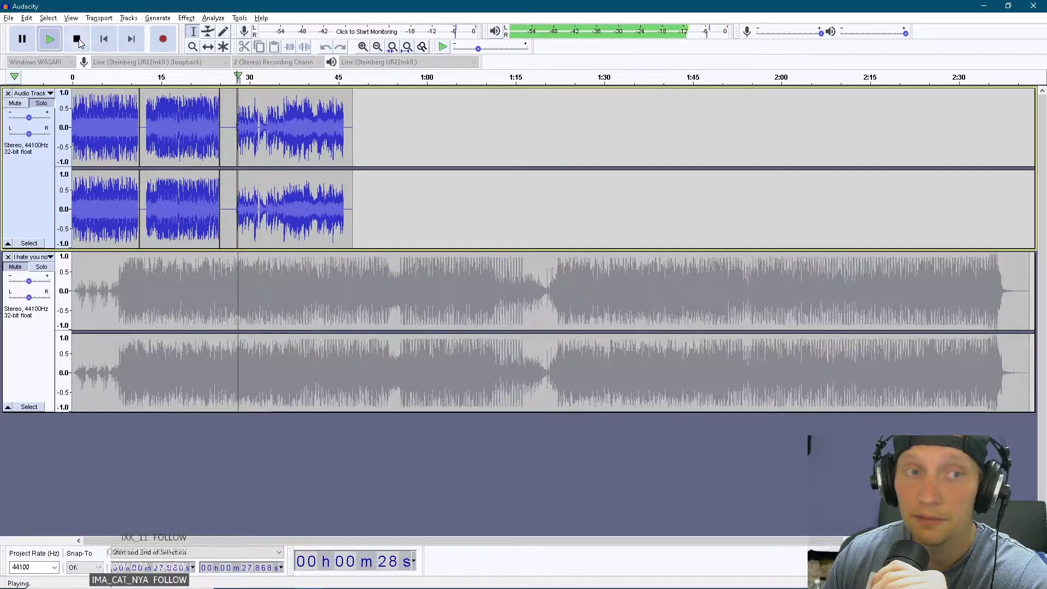
left_click(78, 41)
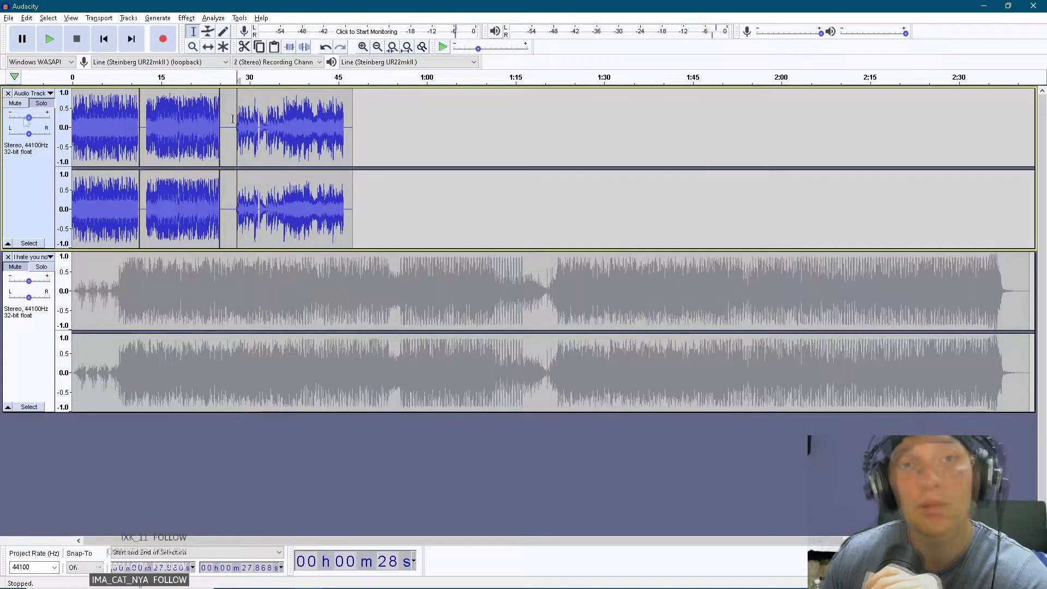
Replay the louder part of the upper track's third clip from about 36 s, and stop playback
left_click(386, 294)
left_click(410, 295)
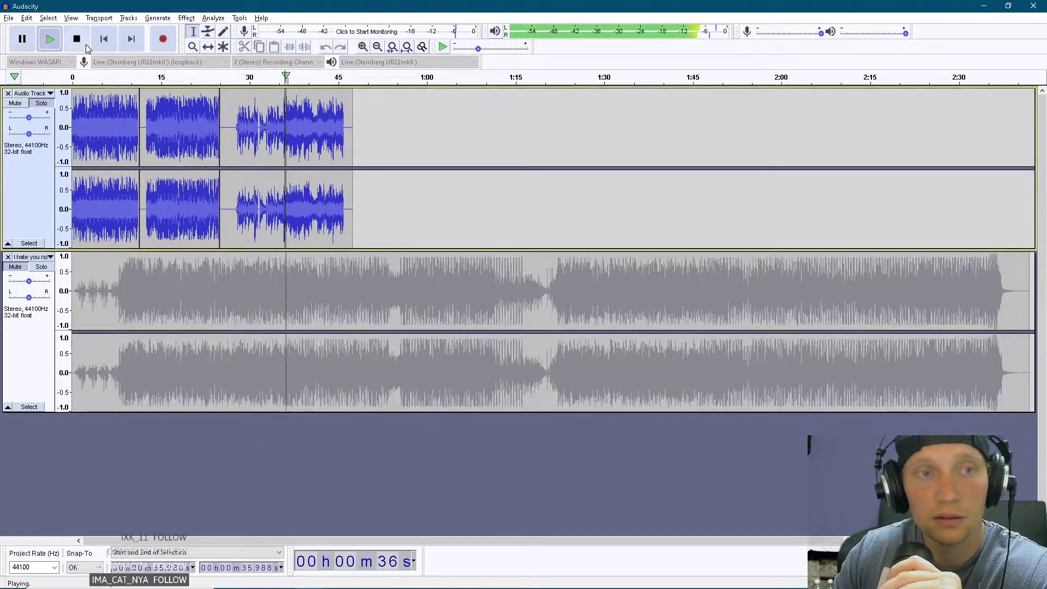
left_click(77, 44)
left_click(60, 45)
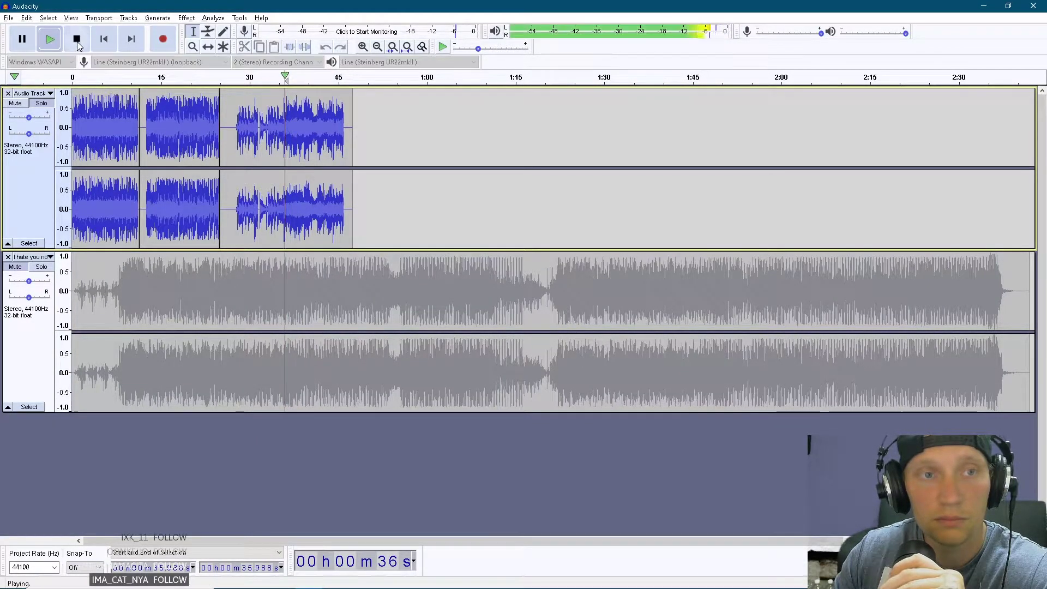
left_click(78, 42)
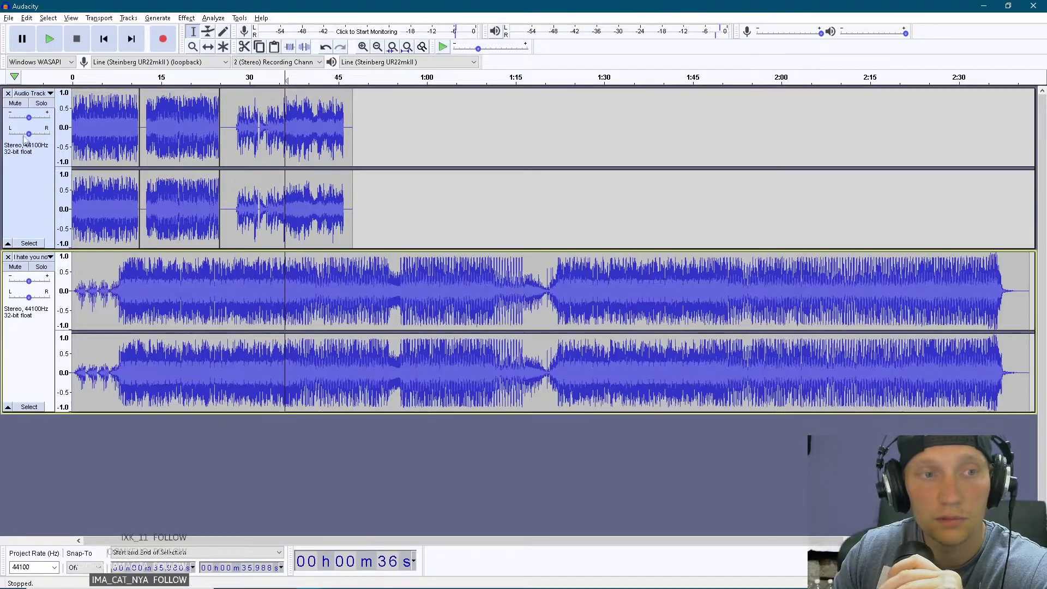
Mute the upper track and listen to the lower track from about 39 s
left_click(15, 103)
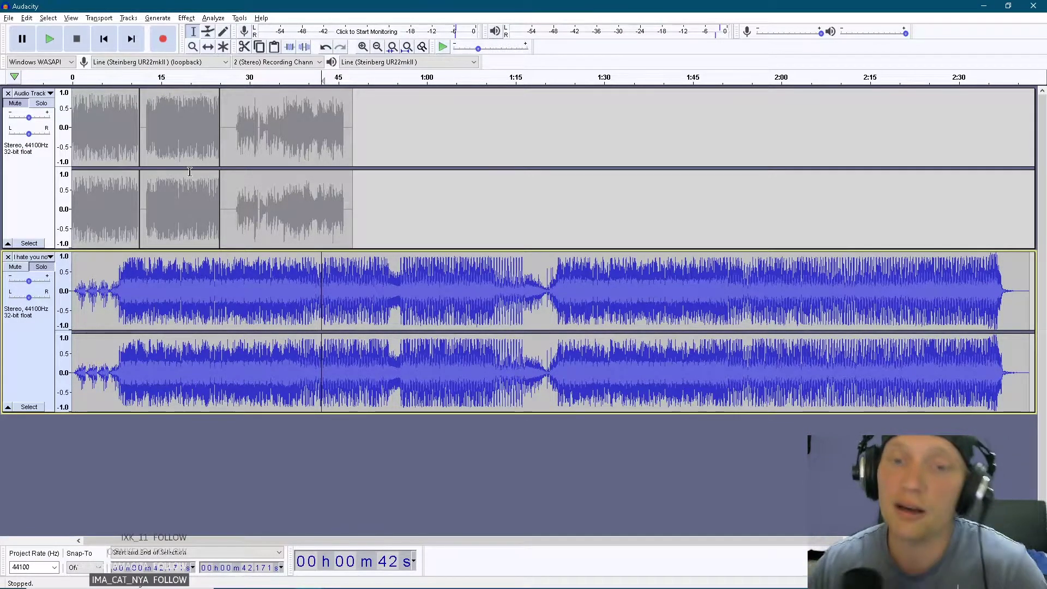
left_click(305, 77)
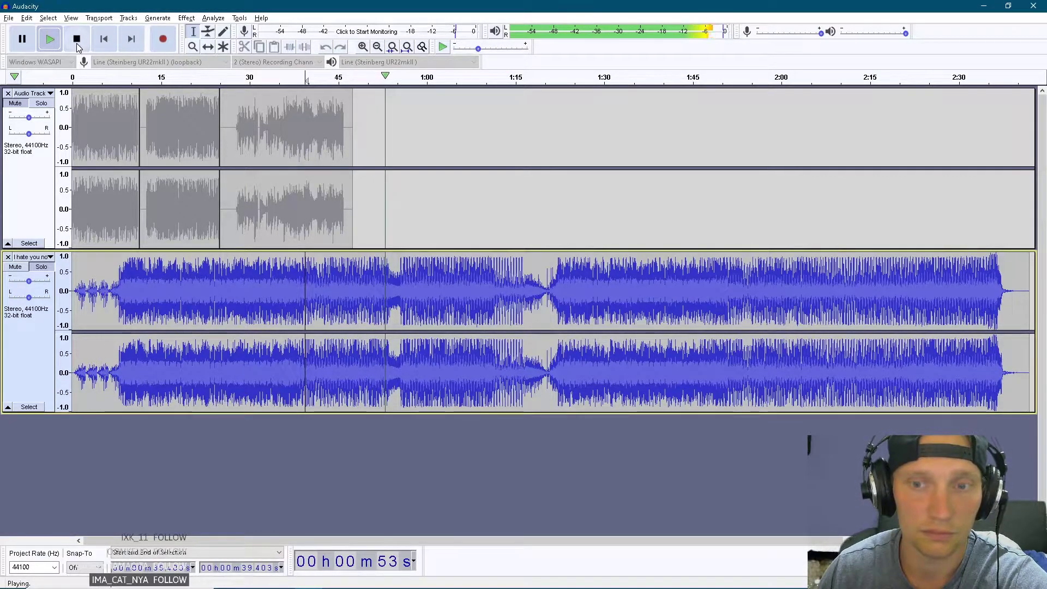
left_click(82, 44)
Play the lower track from about 1 min 21 s, just after the quiet break, and stop playback
left_click(557, 281)
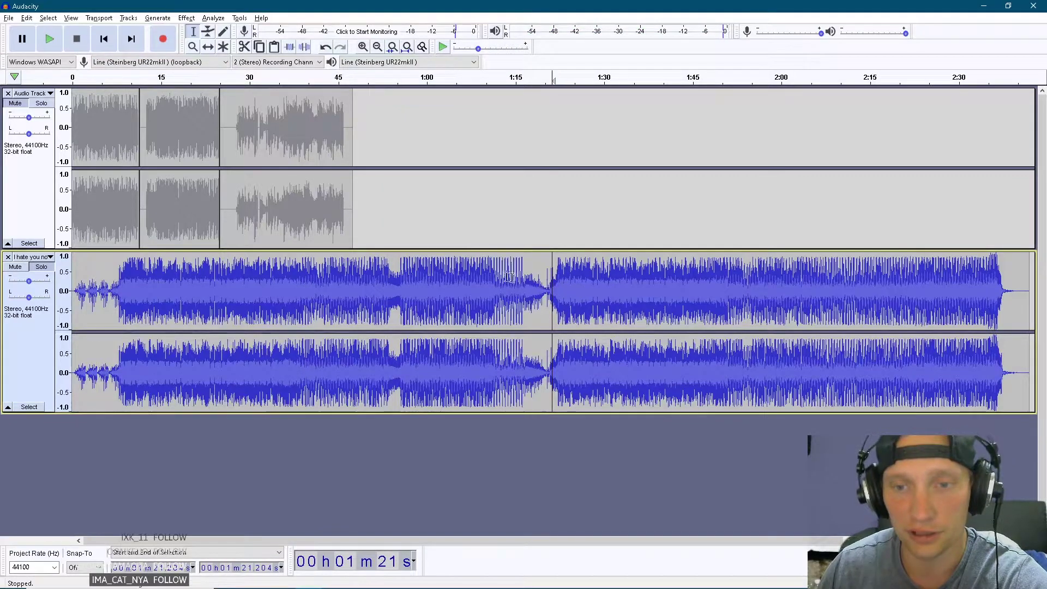
left_click(51, 39)
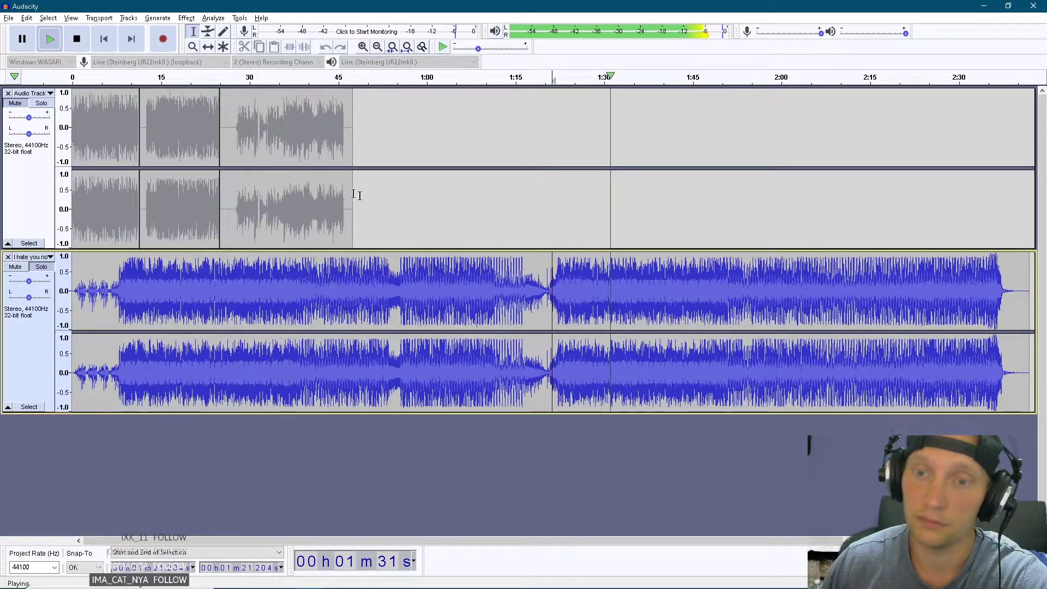
left_click(78, 44)
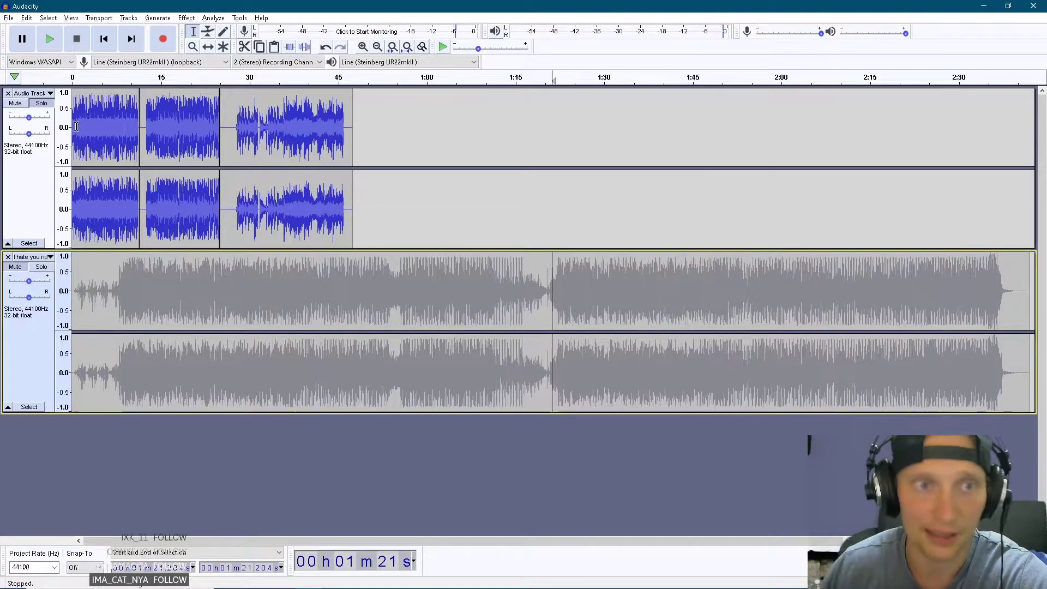
Replay the opening of the upper track's first clip in short bursts from about 1 s
left_click(77, 127)
key("space")
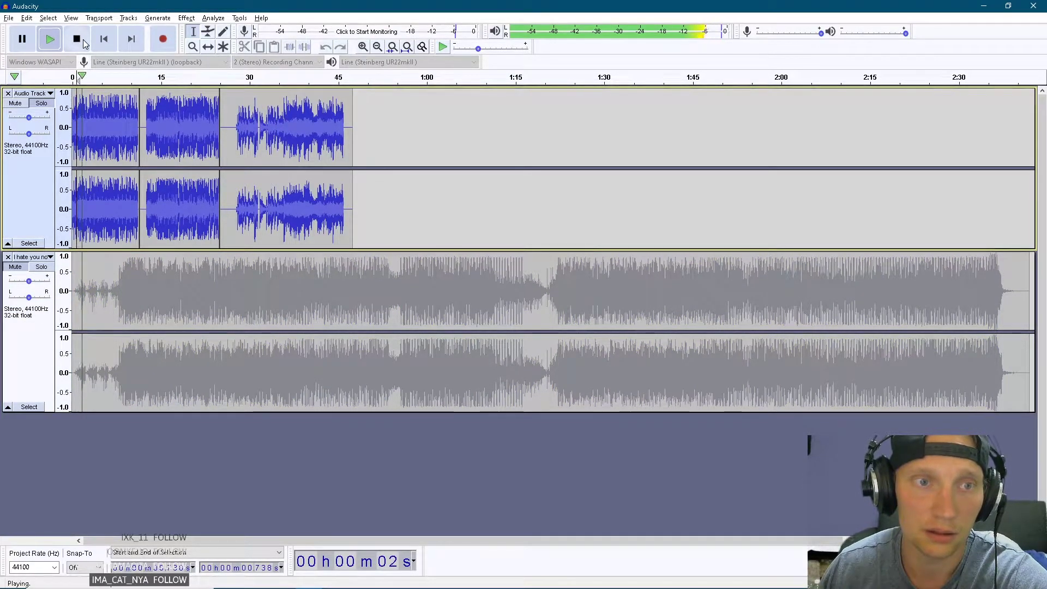
left_click(78, 42)
left_click(64, 41)
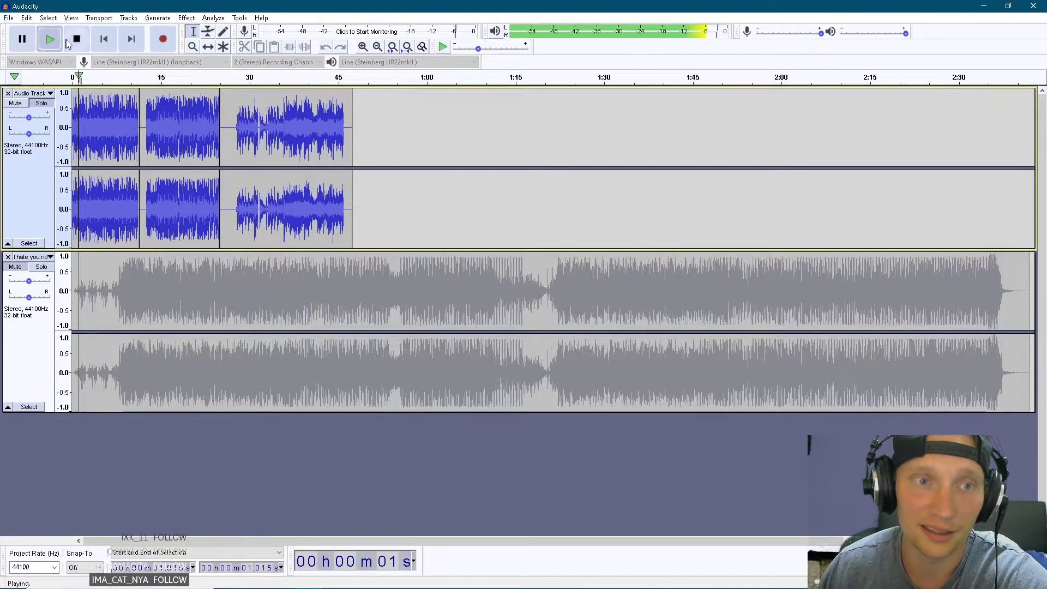
left_click(78, 43)
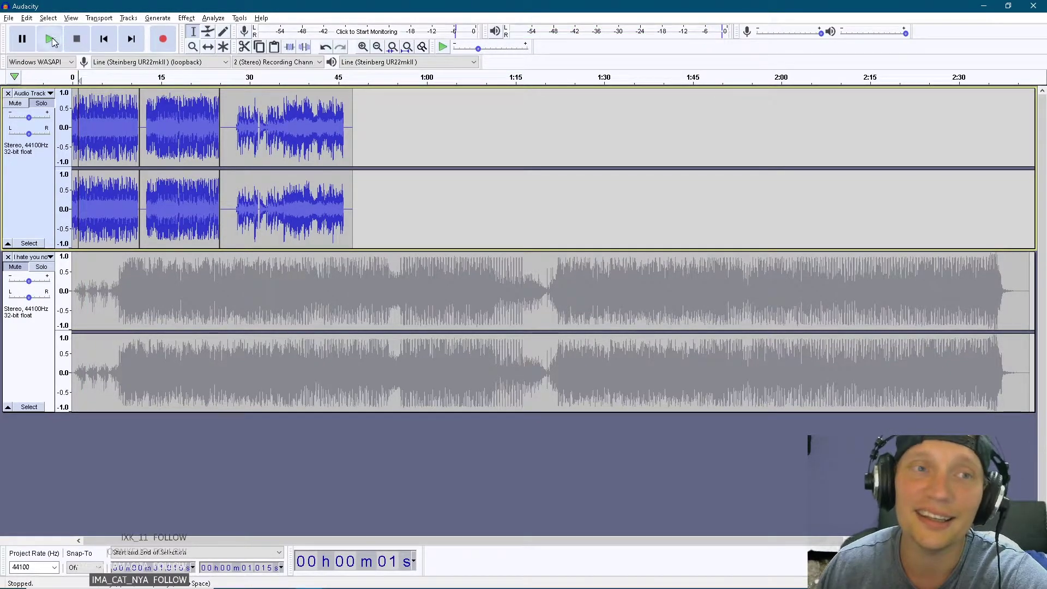
left_click(47, 40)
left_click(77, 41)
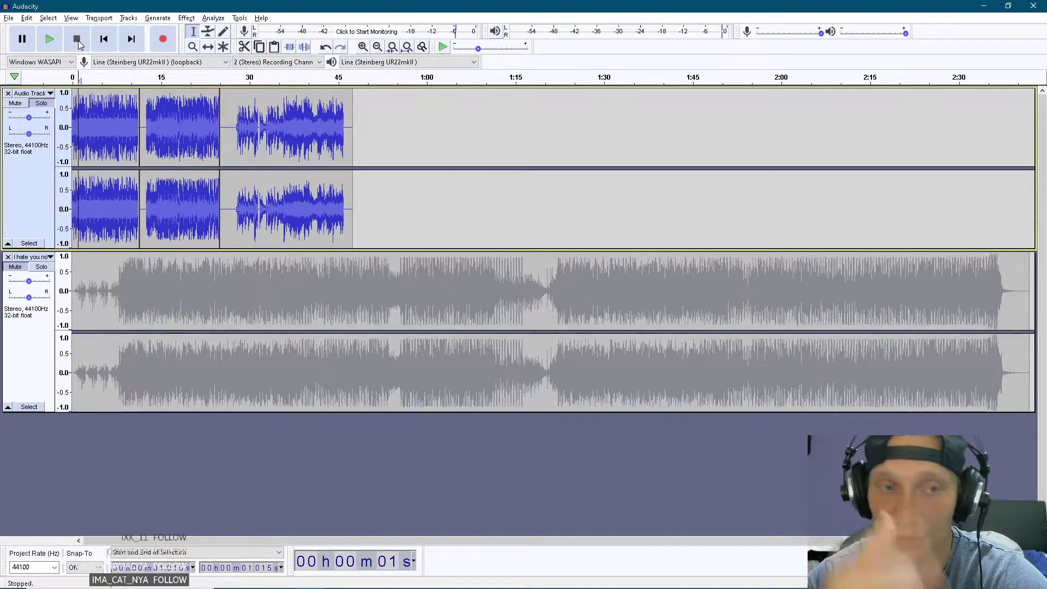
Replay the beginning of the upper track's second clip in short bursts from about 13.5 s
left_click(152, 116)
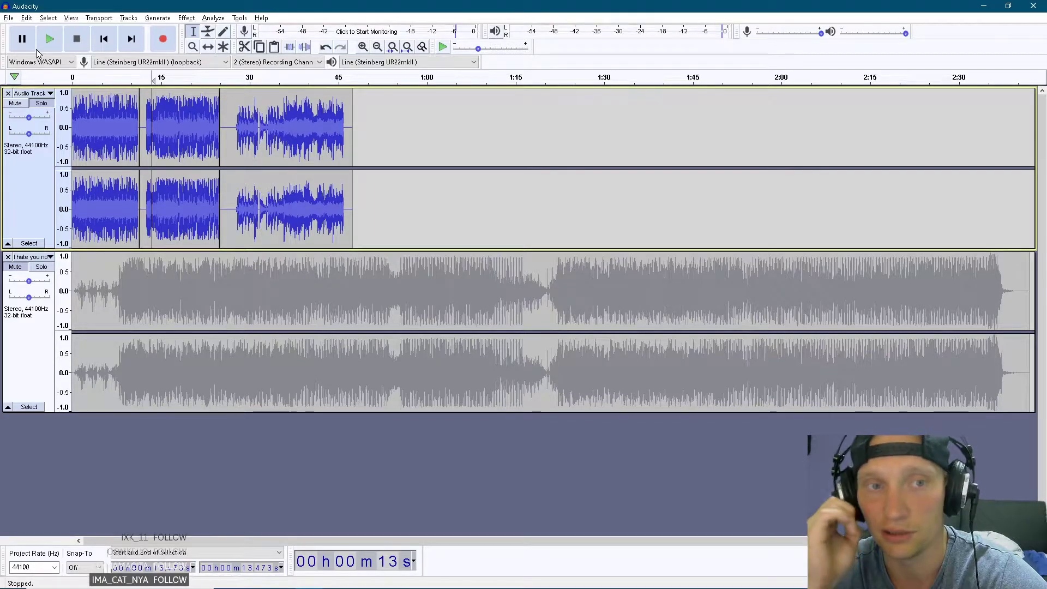
left_click(49, 38)
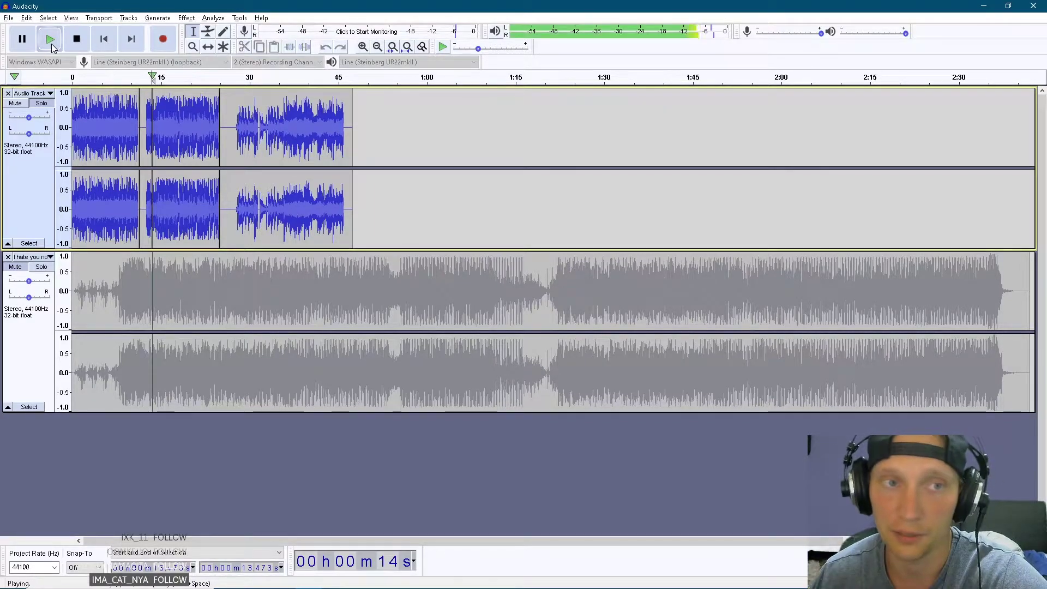
left_click(77, 38)
key("space")
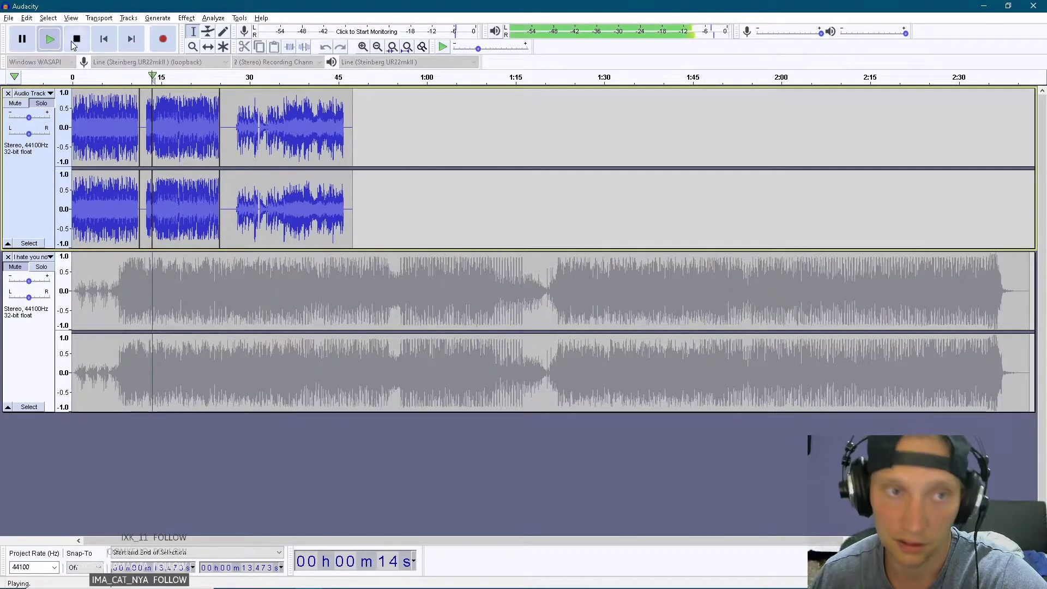
left_click(77, 38)
key("space")
left_click(77, 38)
Listen to the upper track's third clip from about 35 s and again from about 36.5 s
left_click(278, 116)
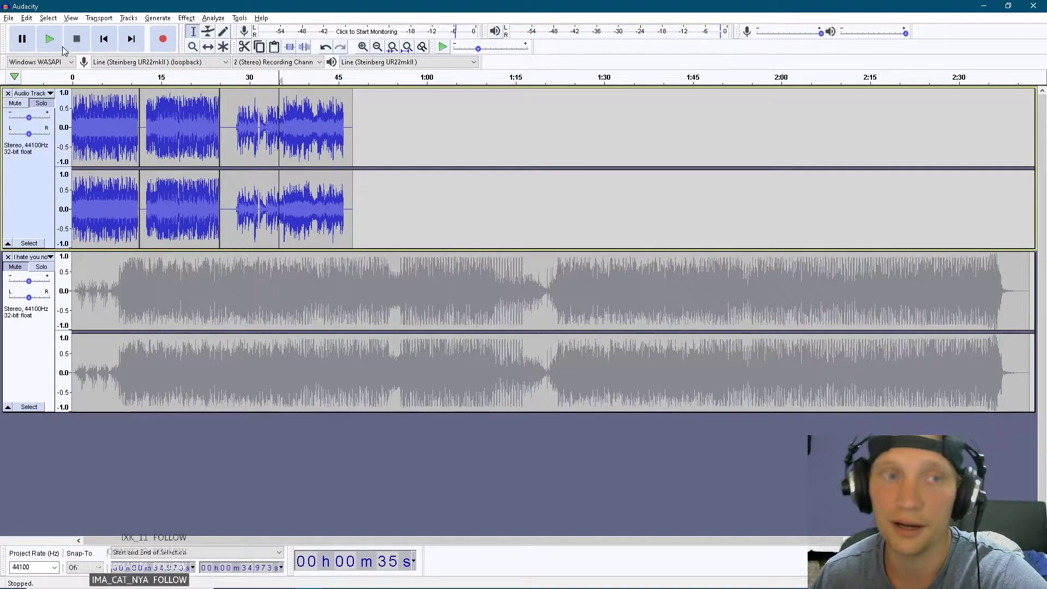
left_click(51, 45)
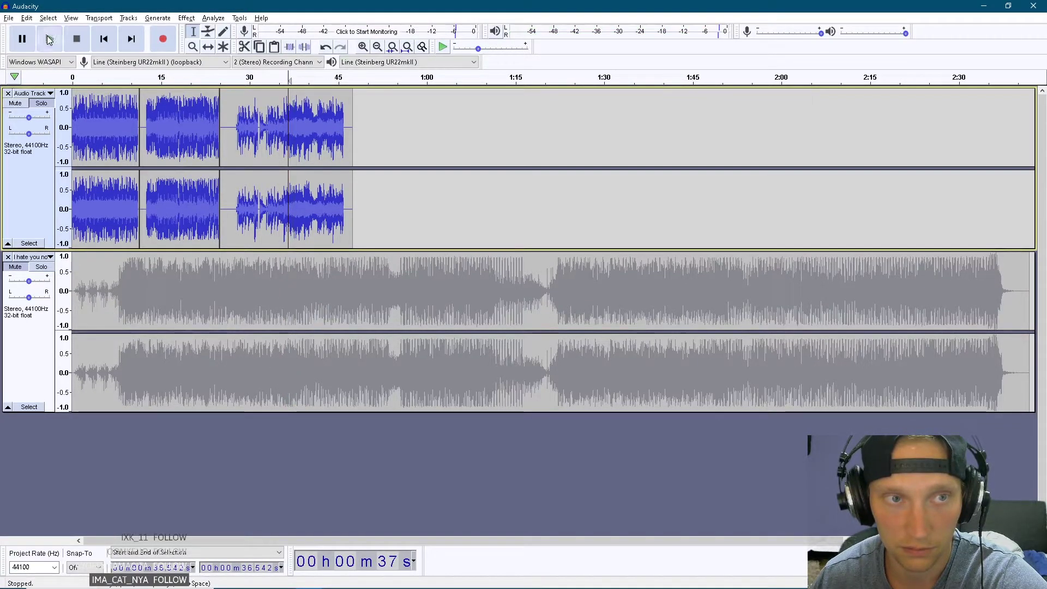
left_click(76, 39)
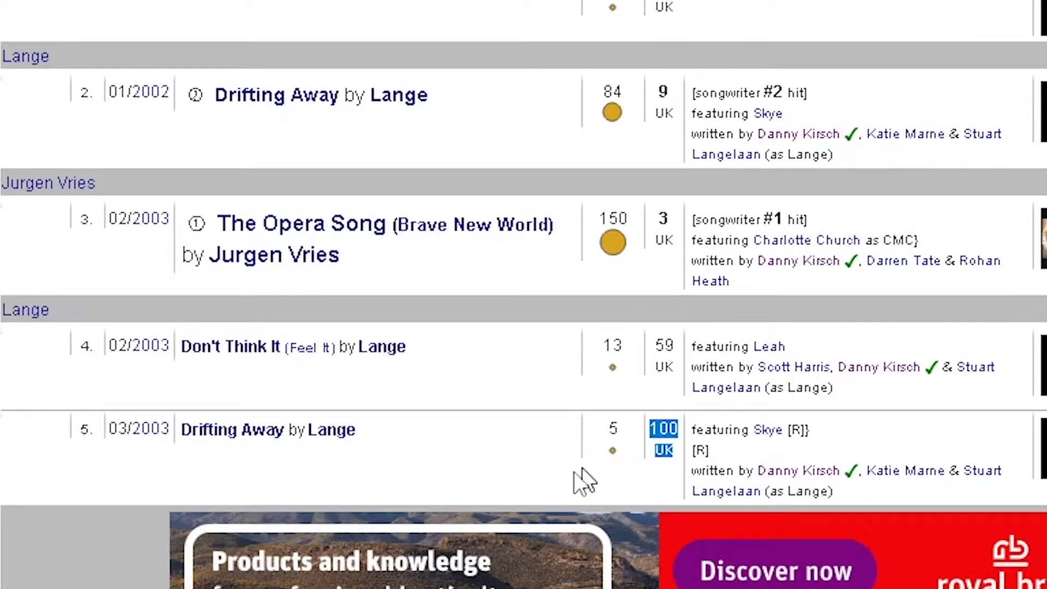
Highlight the 03/2003 "Drifting Away" chart entry, then return its official music video to the beginning
left_click_drag(381, 437, 187, 433)
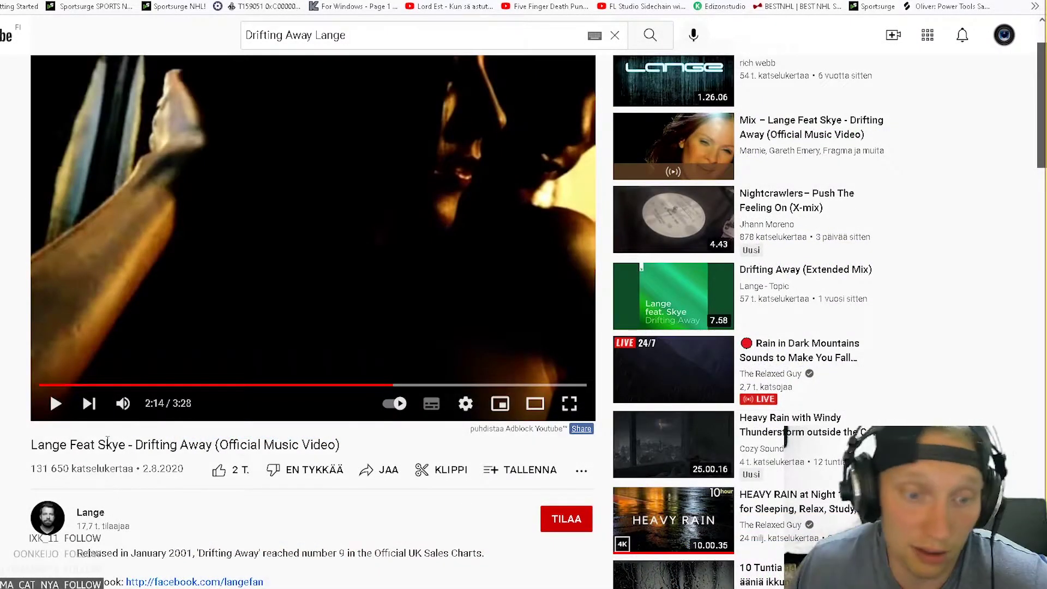
left_click(44, 384)
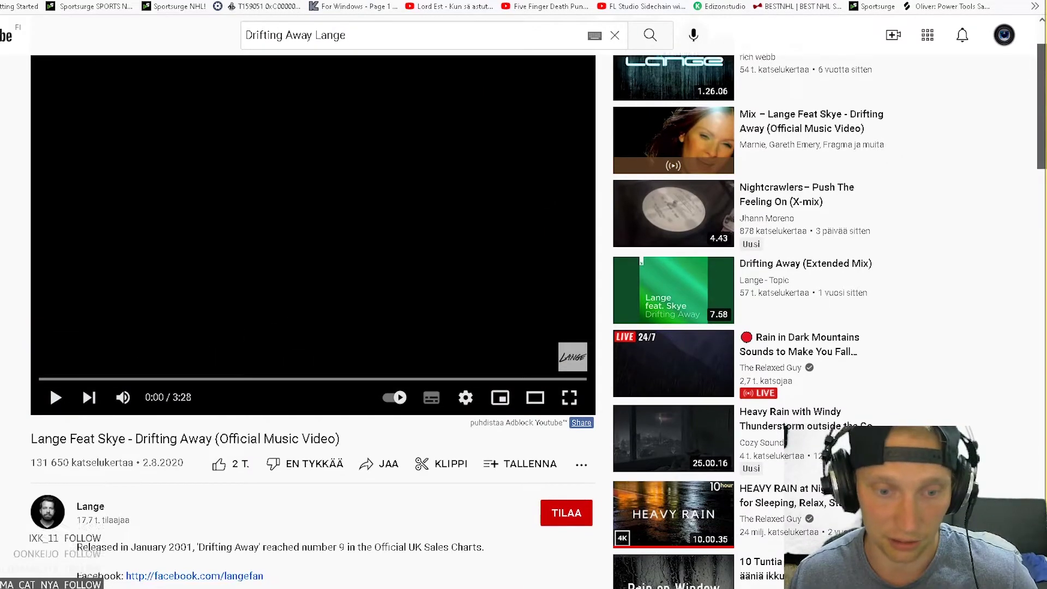
scroll(285, 430, "down", 2)
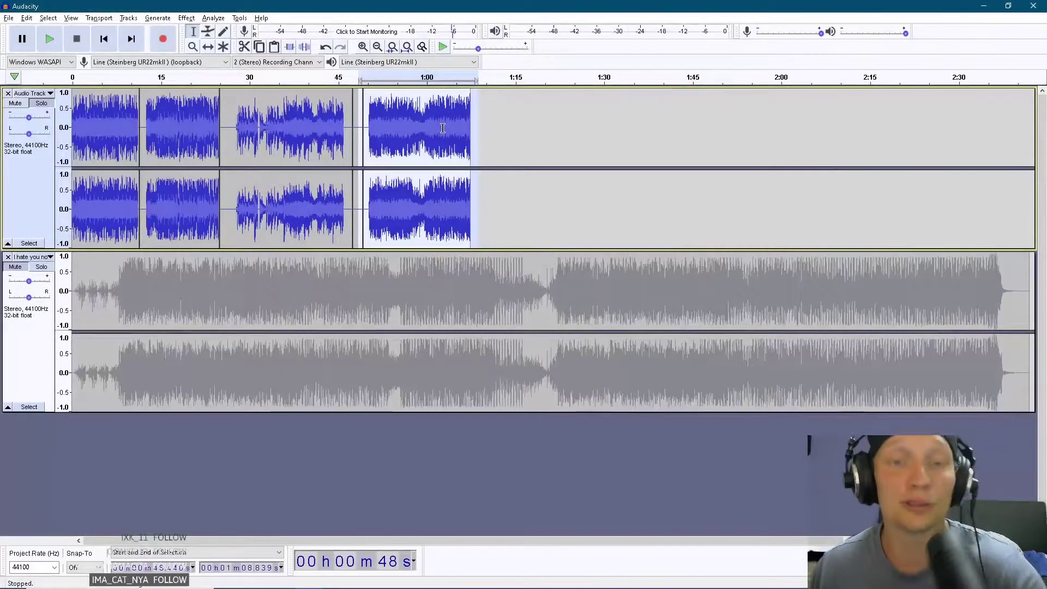
Switch to Audacity and play a short burst of the upper track's fourth clip from about 51 s
left_click(374, 118)
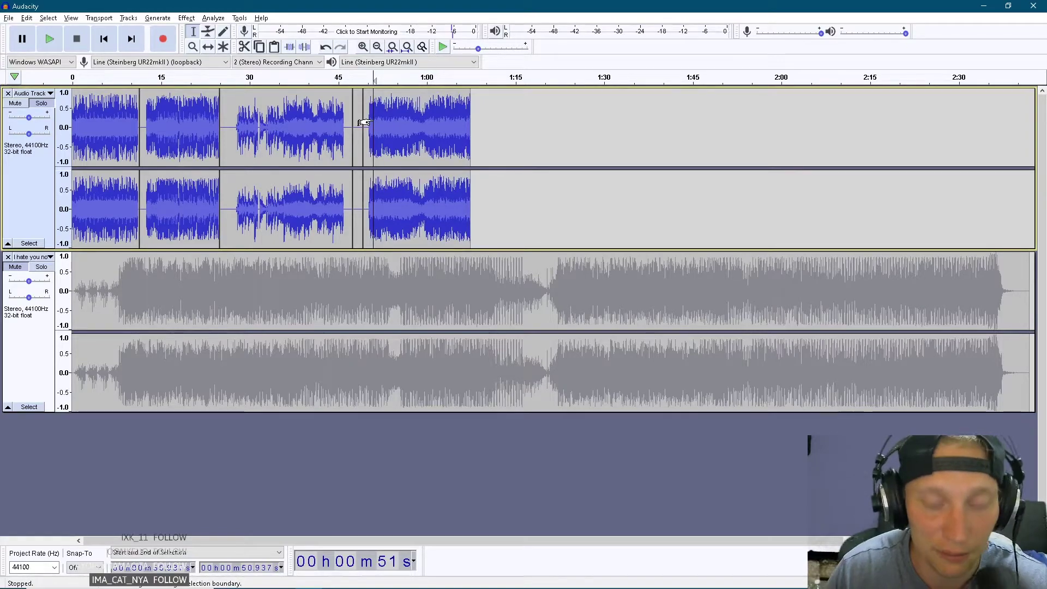
key("space")
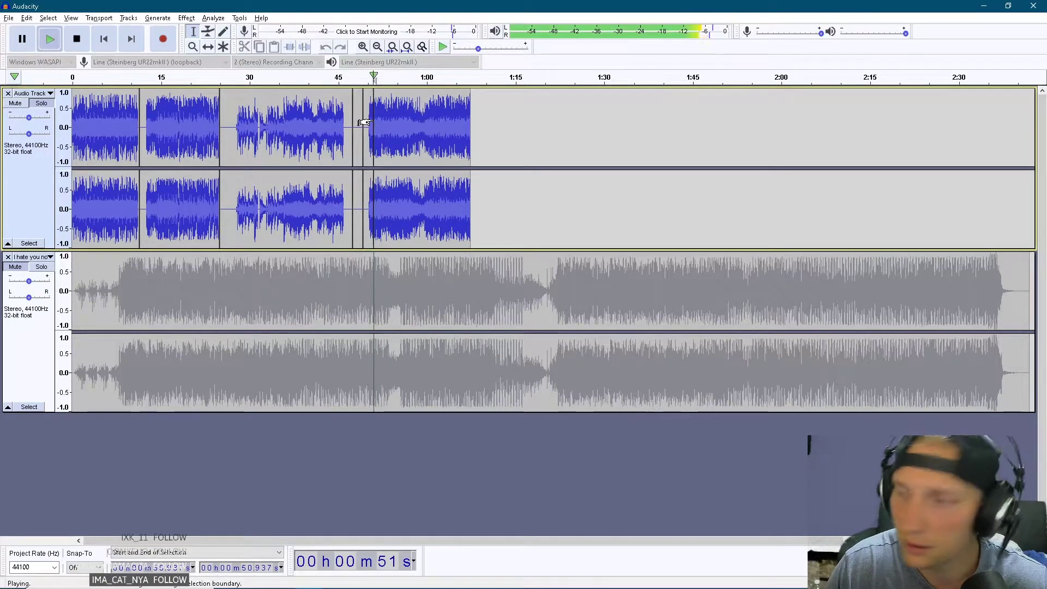
key("space")
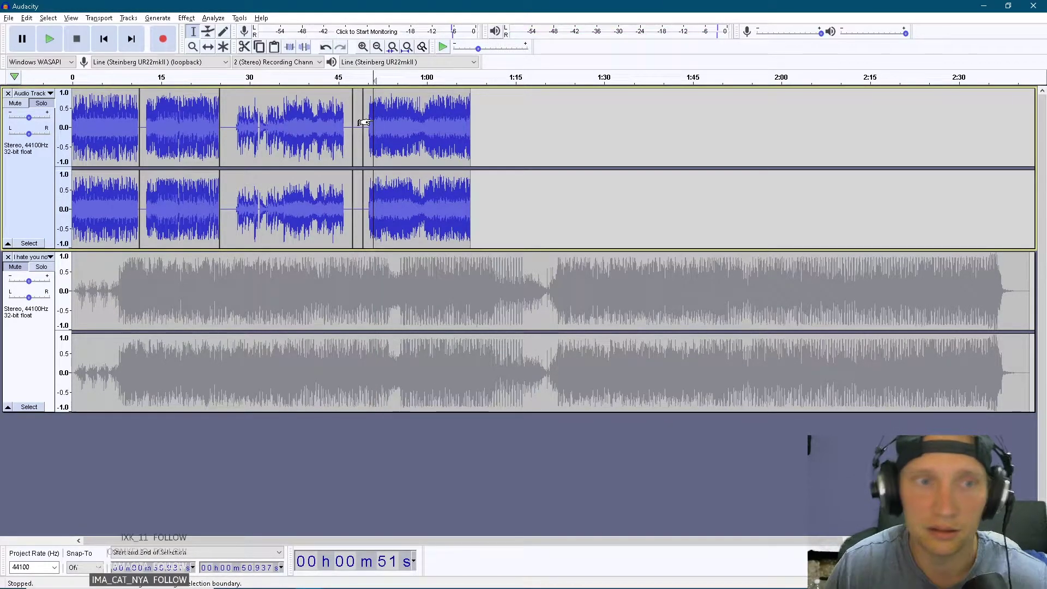
Listen again to the start of the upper track's first clip and stop playback
left_click(73, 108)
key("space")
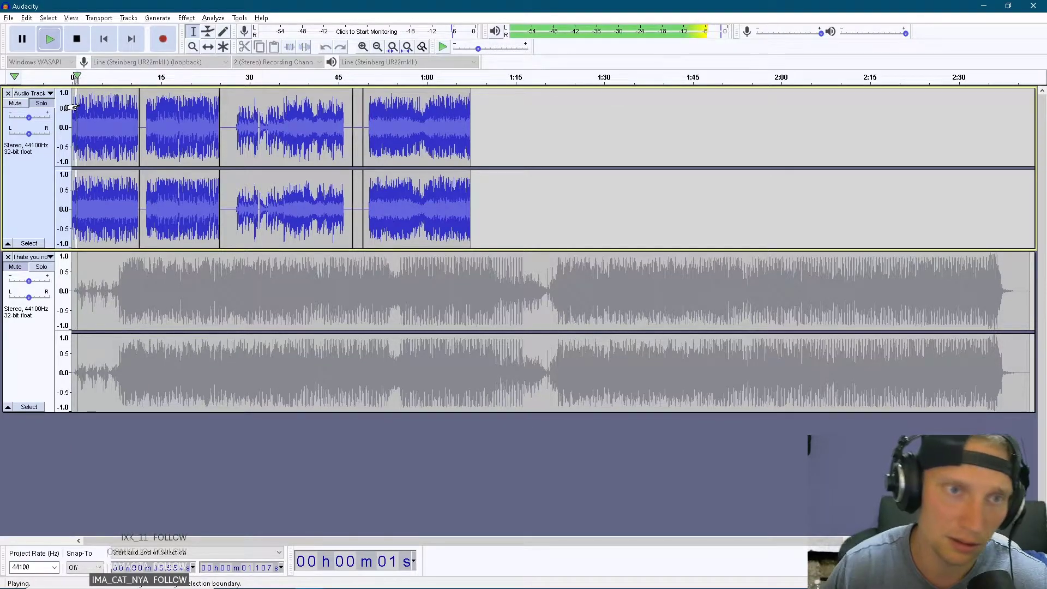
key("ctrl+a")
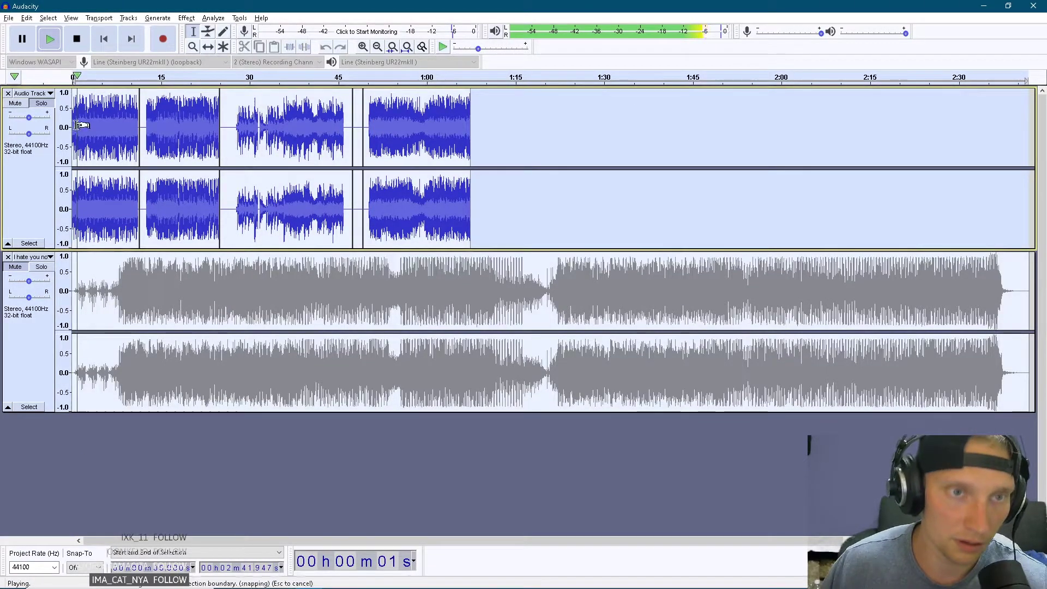
left_click(82, 76)
left_click(49, 39)
left_click(77, 38)
Play the upper track's second clip from about 15 s, stop, and place the cursor at about 17 s
left_click(163, 105)
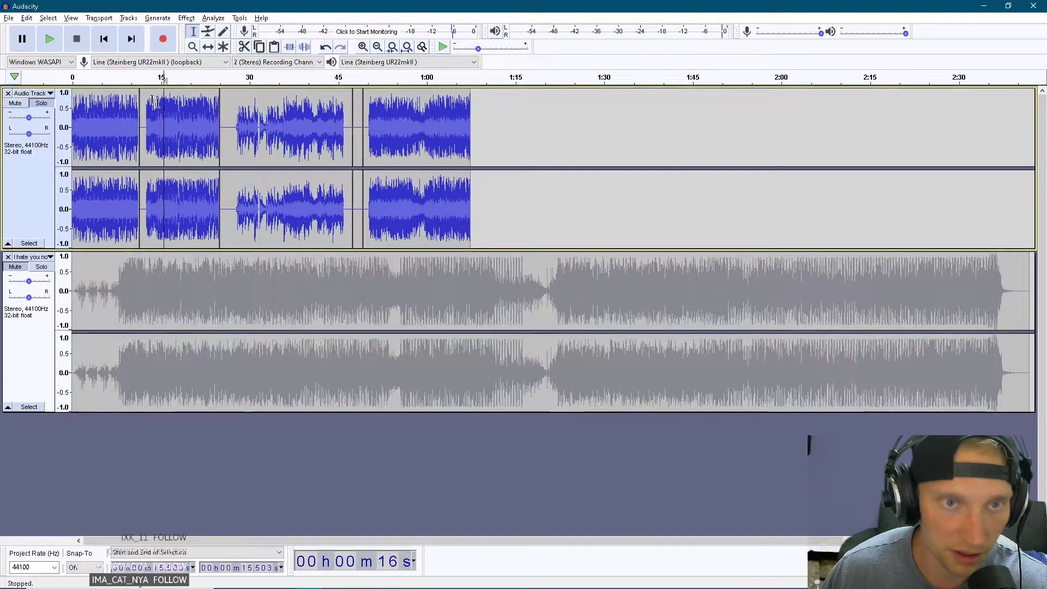
key("space")
left_click(190, 108)
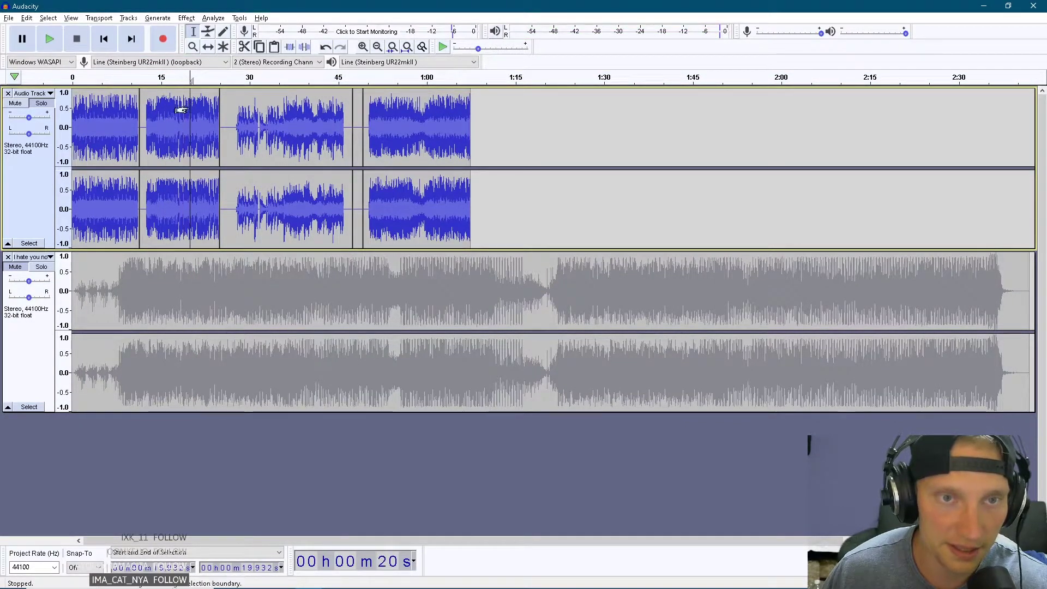
left_click(49, 38)
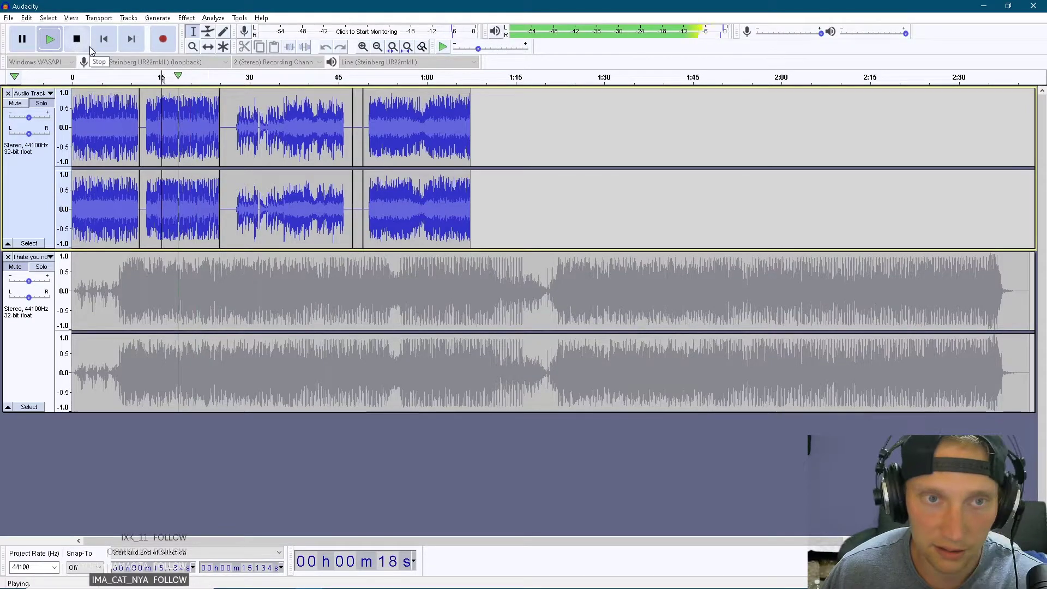
left_click(174, 125)
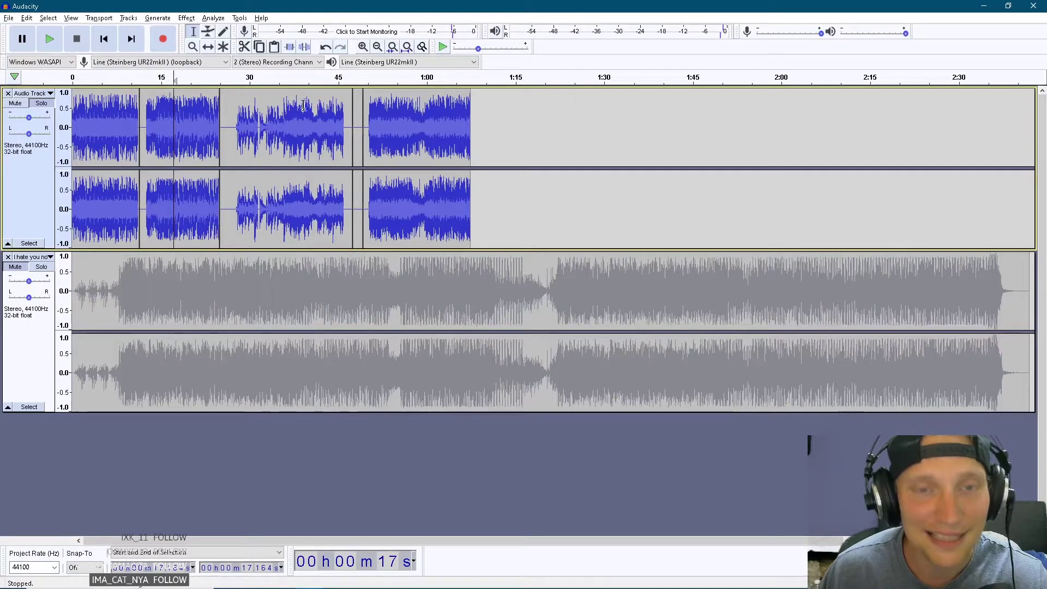
Play the upper track's third clip from about 35 s and repeatedly from about 36 s, stopping after each pass
left_click(282, 141)
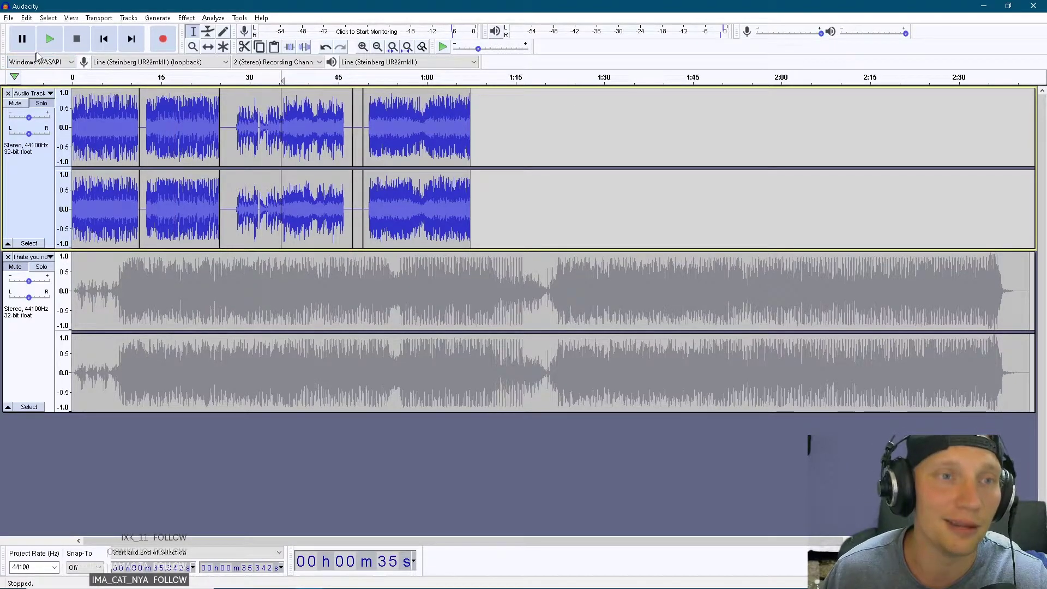
left_click(49, 39)
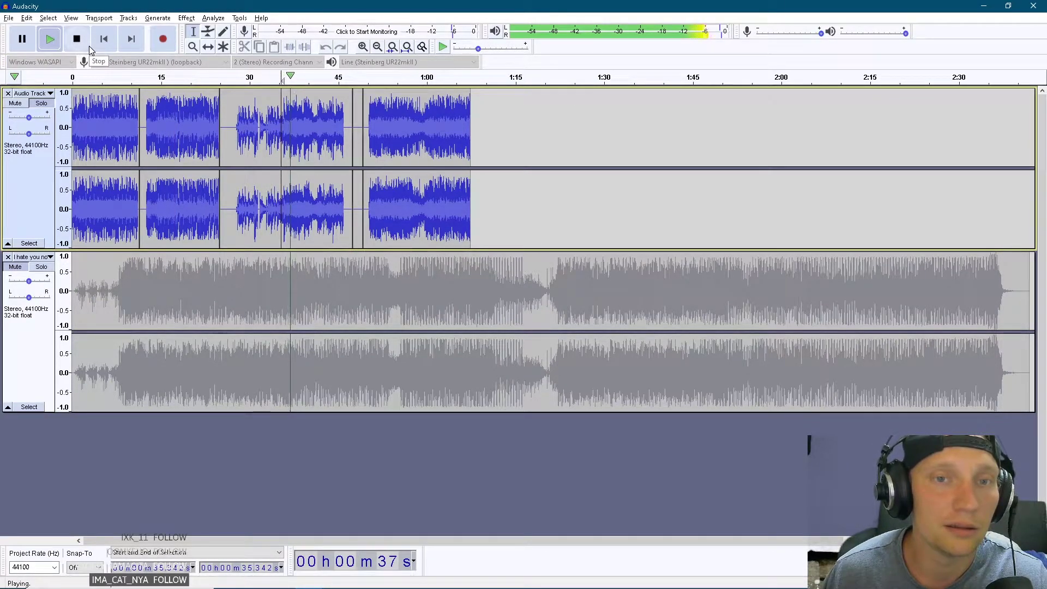
left_click(90, 46)
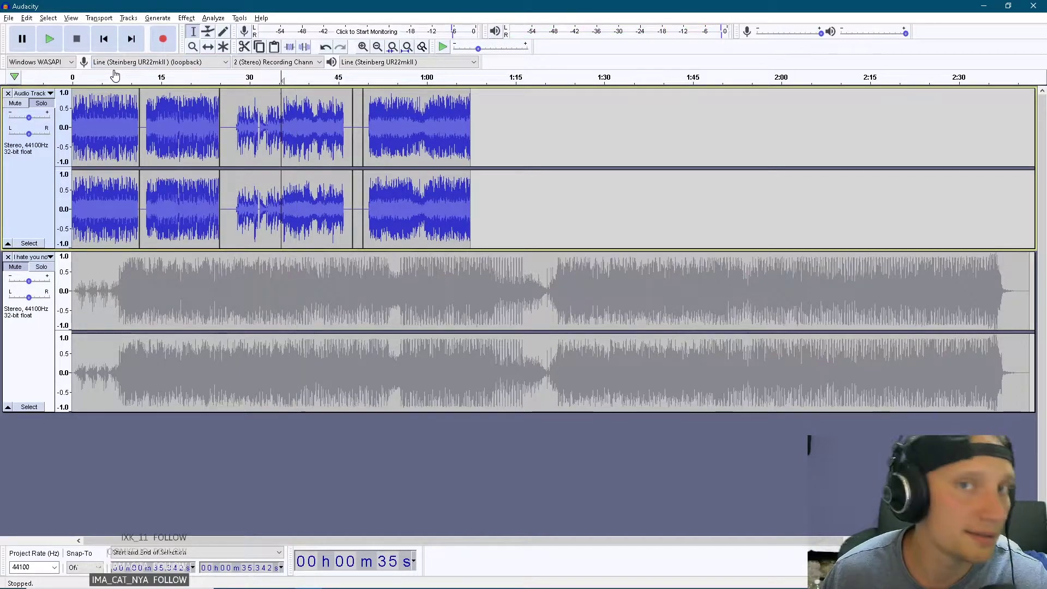
left_click(288, 115)
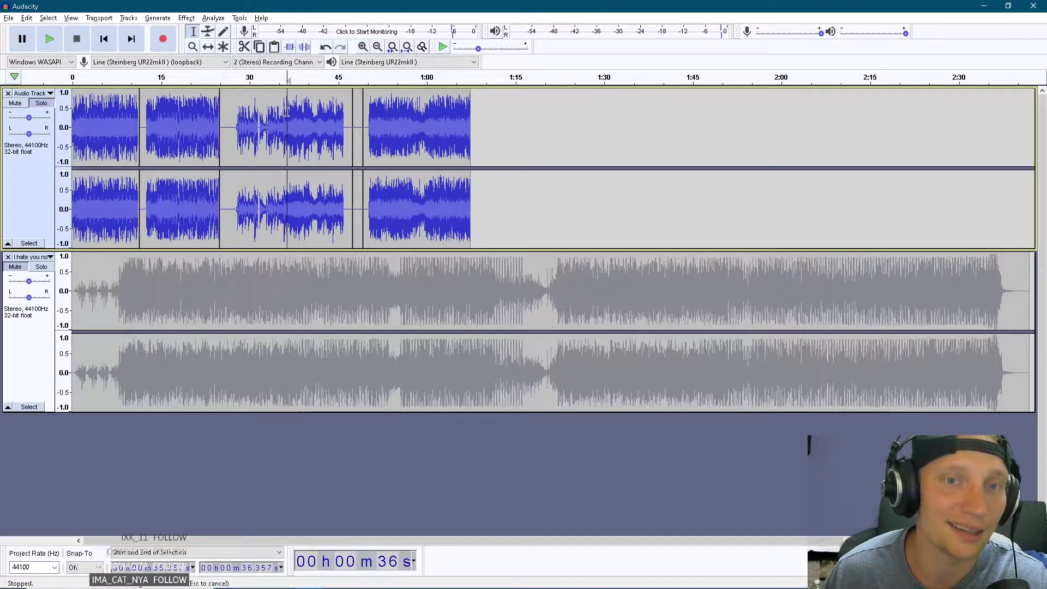
key("space")
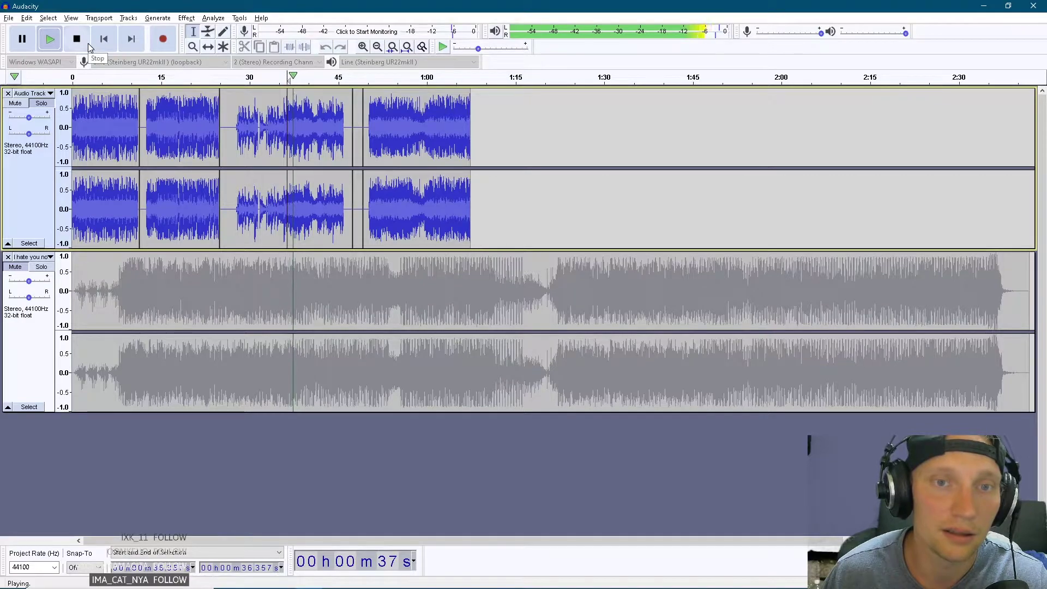
key("space")
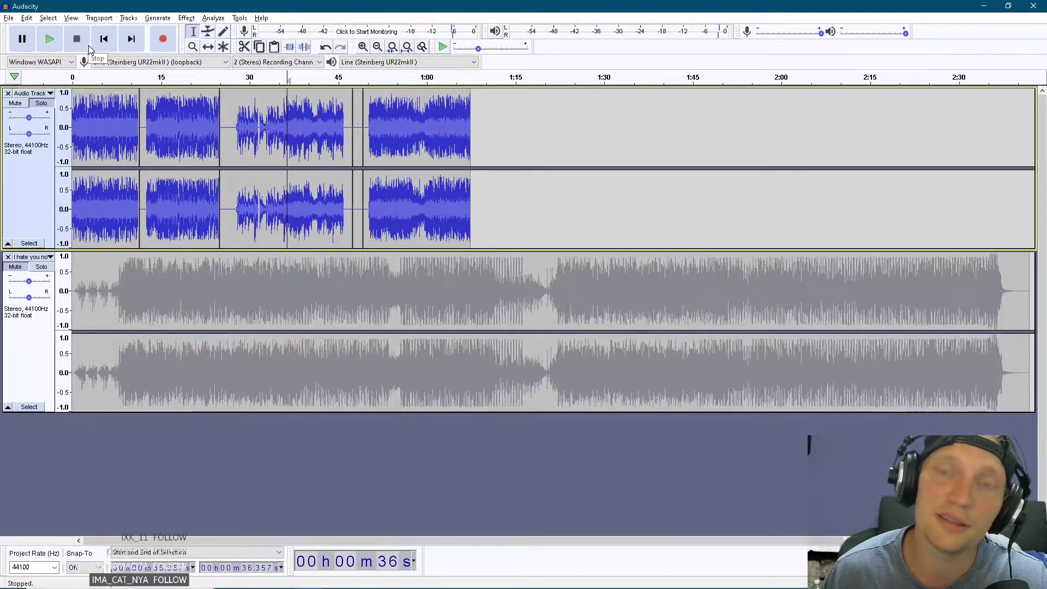
left_click(51, 40)
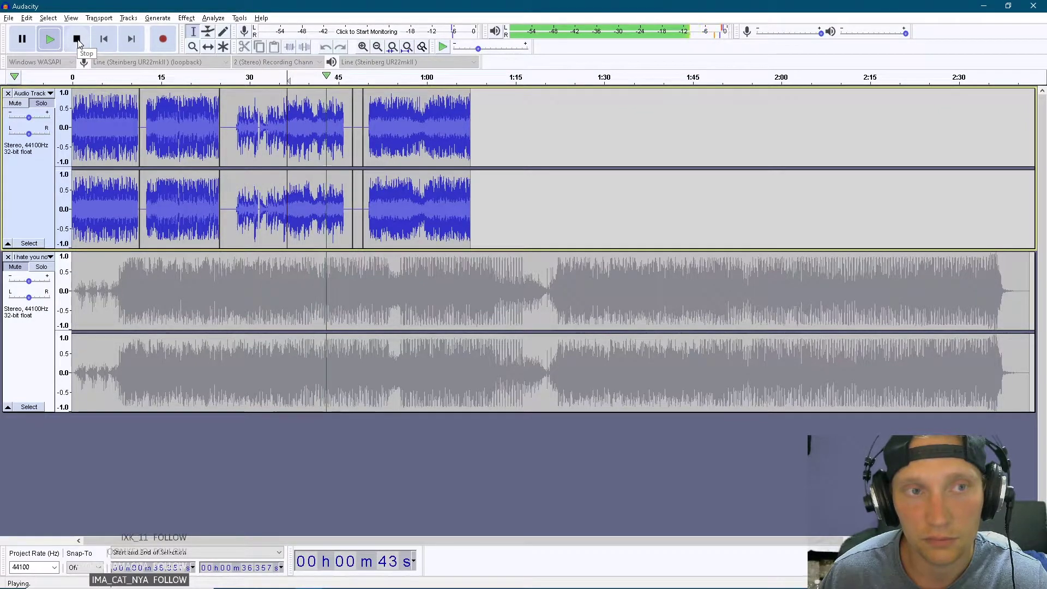
left_click(78, 43)
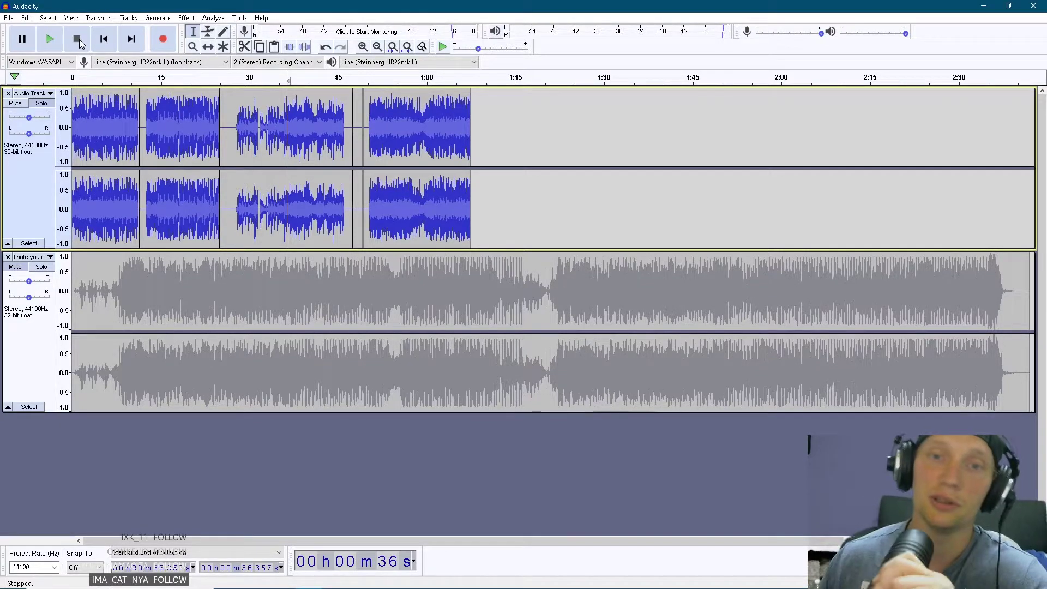
Play the upper track's fourth clip from about 51 s, then mute that track and play the lower one from about 19 s
left_click(373, 118)
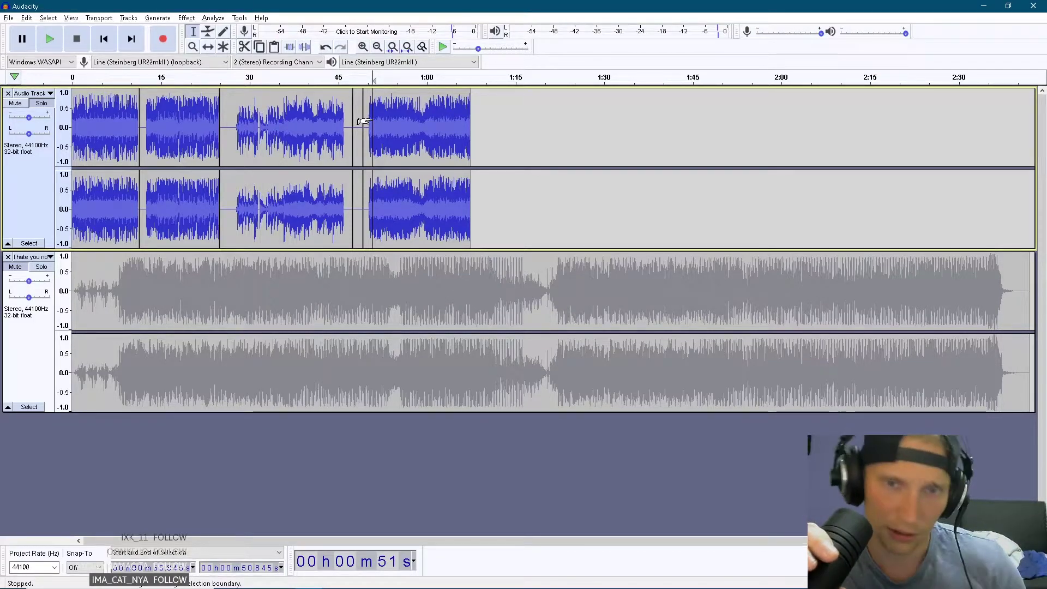
key("space")
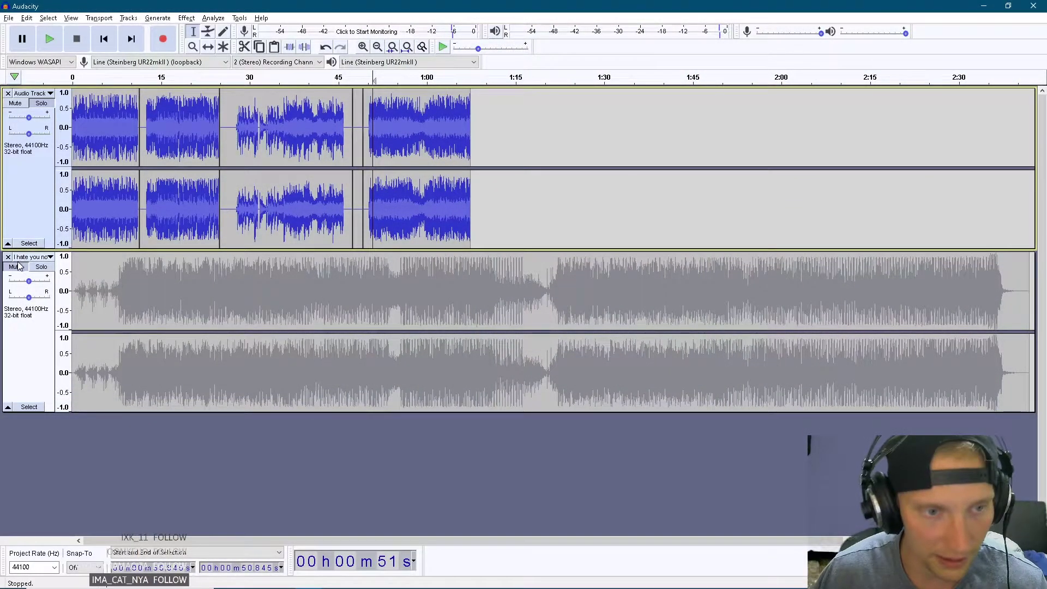
left_click(16, 267)
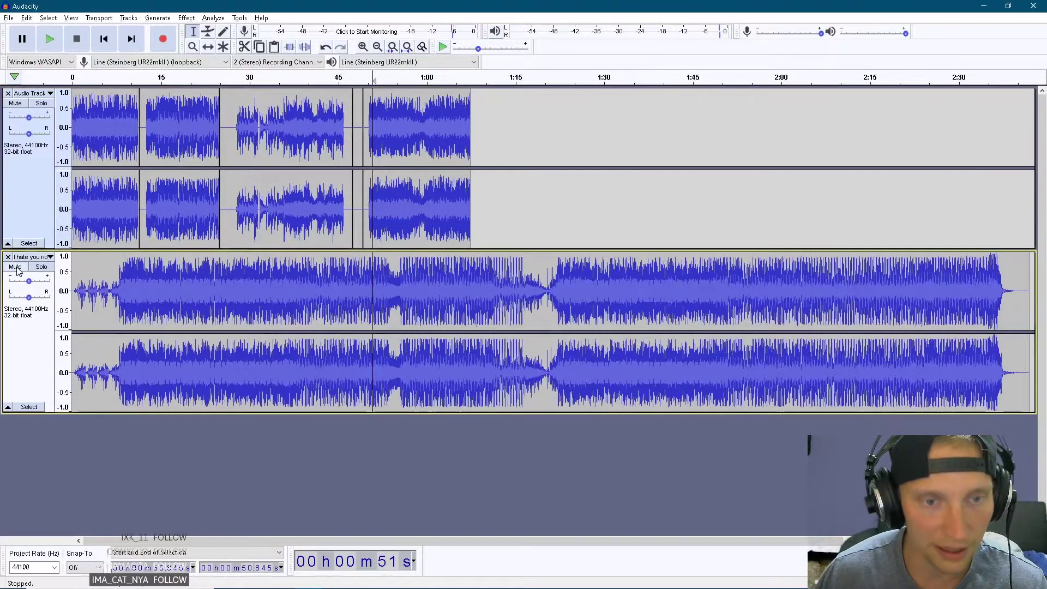
left_click(184, 281)
key("Up")
key("shift+u")
key("space")
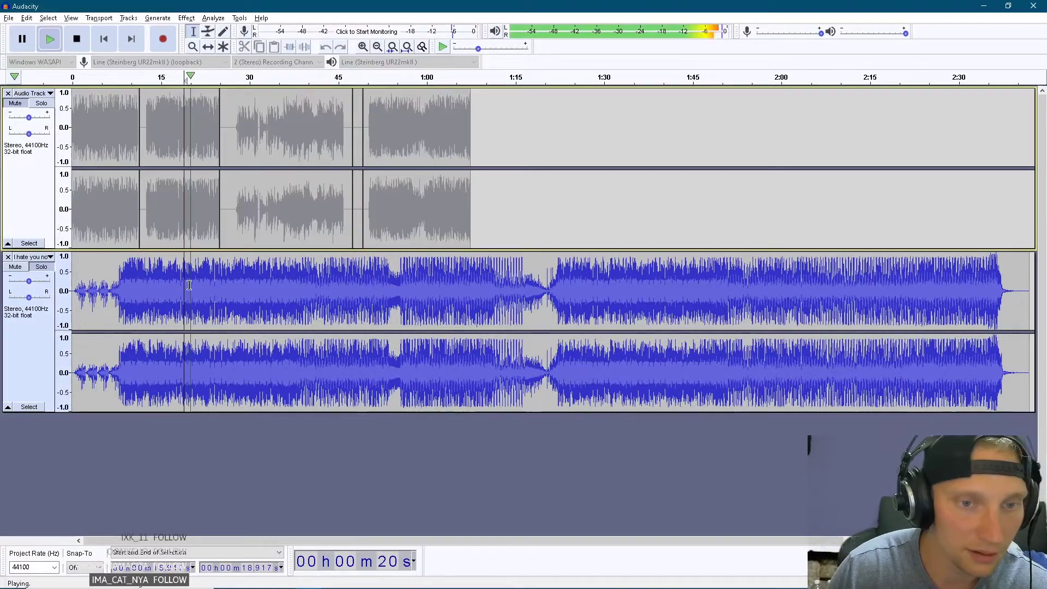
Mute the lower track and play the upper track's third clip from about 36 s and fourth clip from about 50 s
left_click(15, 266)
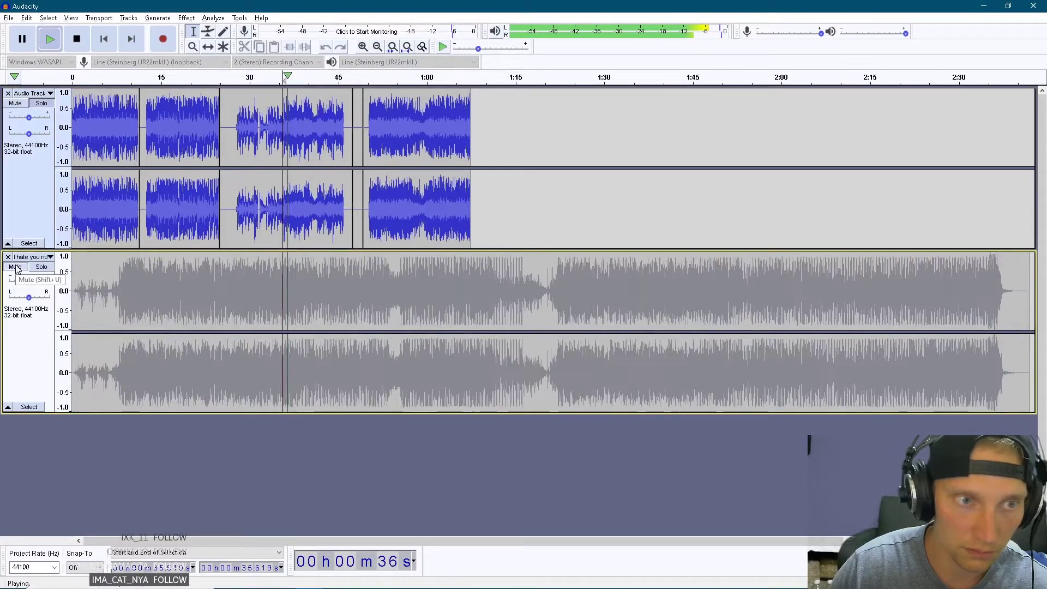
left_click(382, 118)
left_click(369, 117)
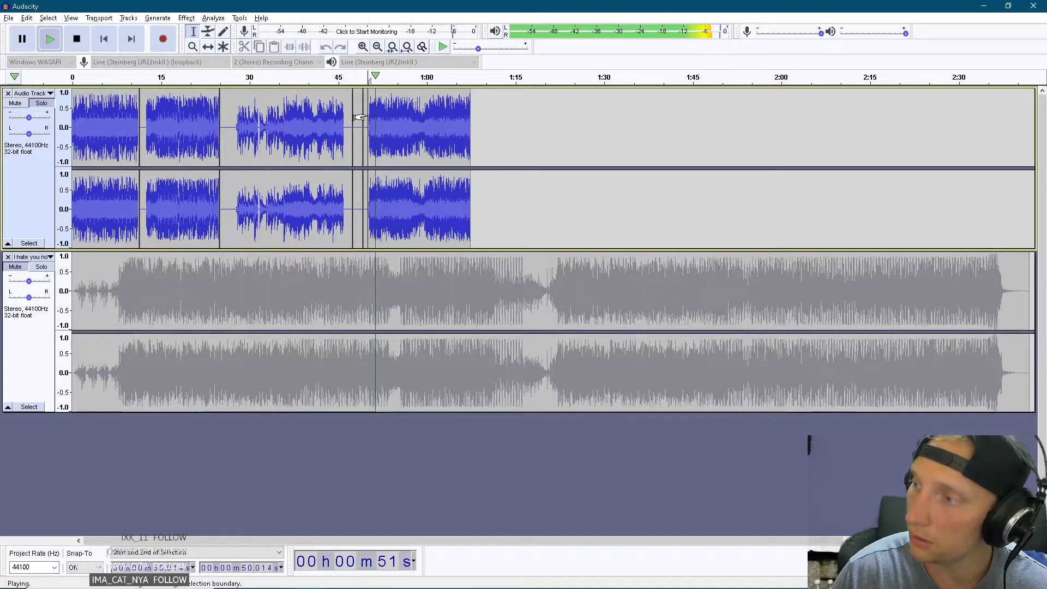
key("space")
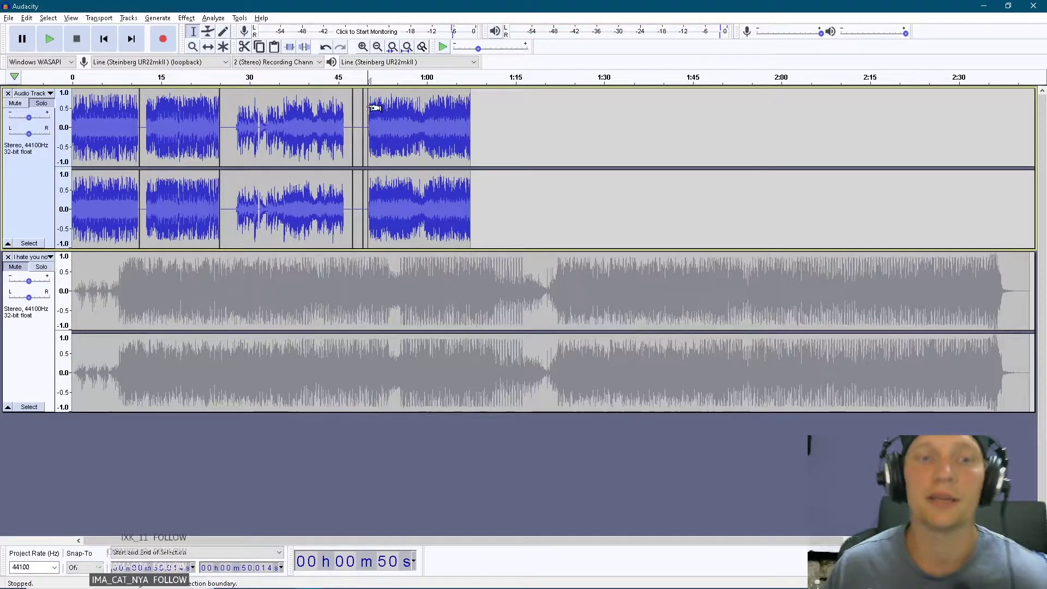
Solo the lower track and play short bursts from about 45 s and about 46 s
left_click(20, 274)
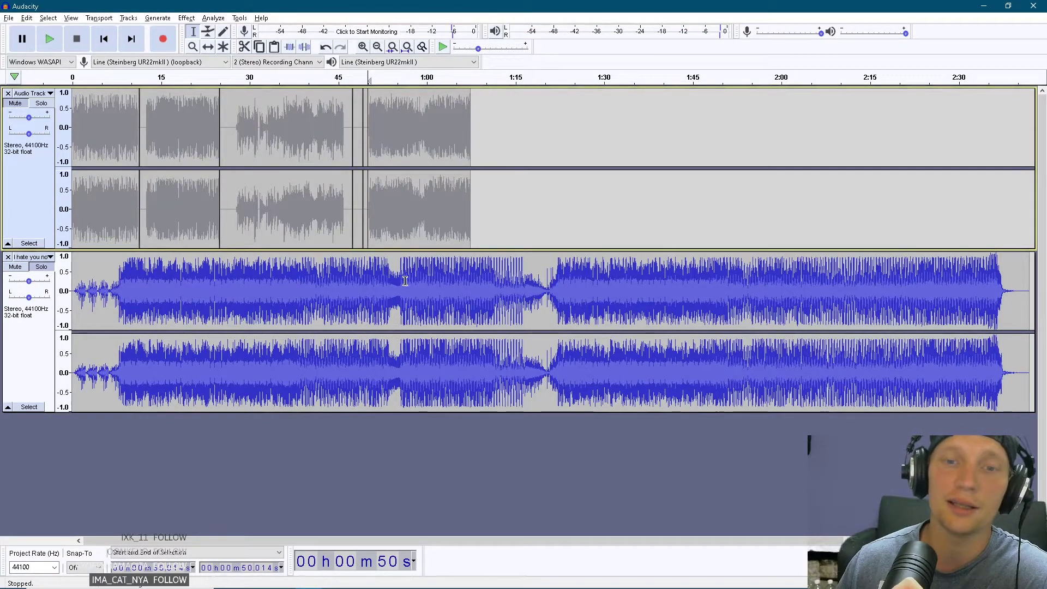
left_click(340, 275)
key("space")
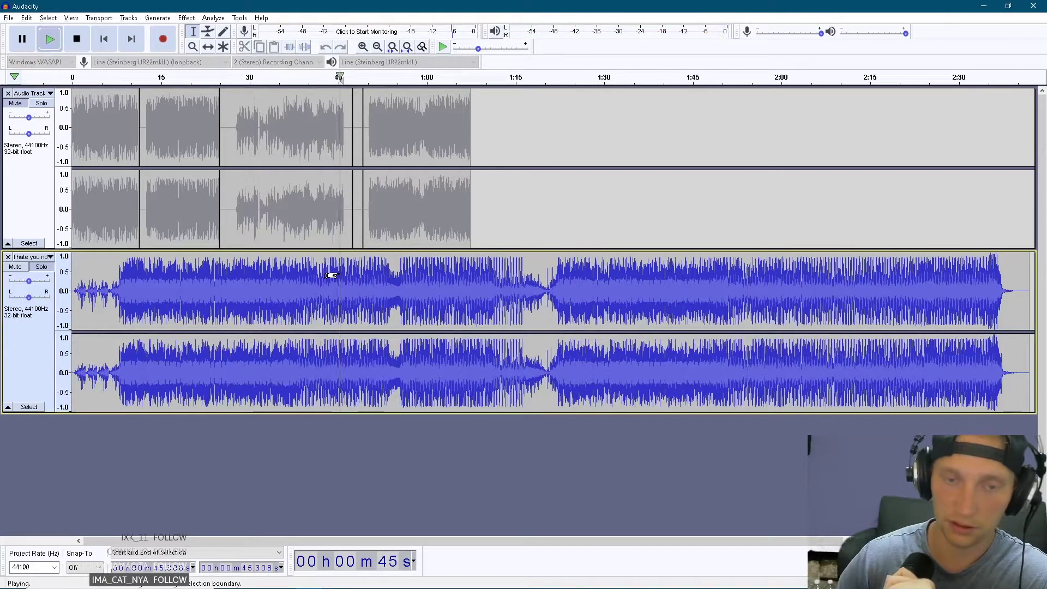
key("space")
key("space")
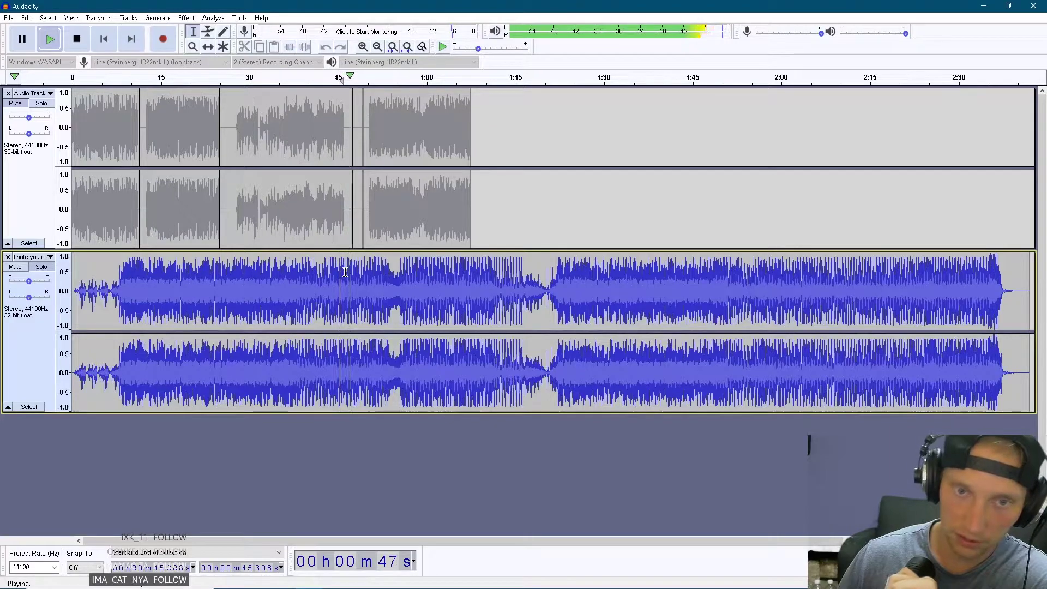
left_click(345, 271)
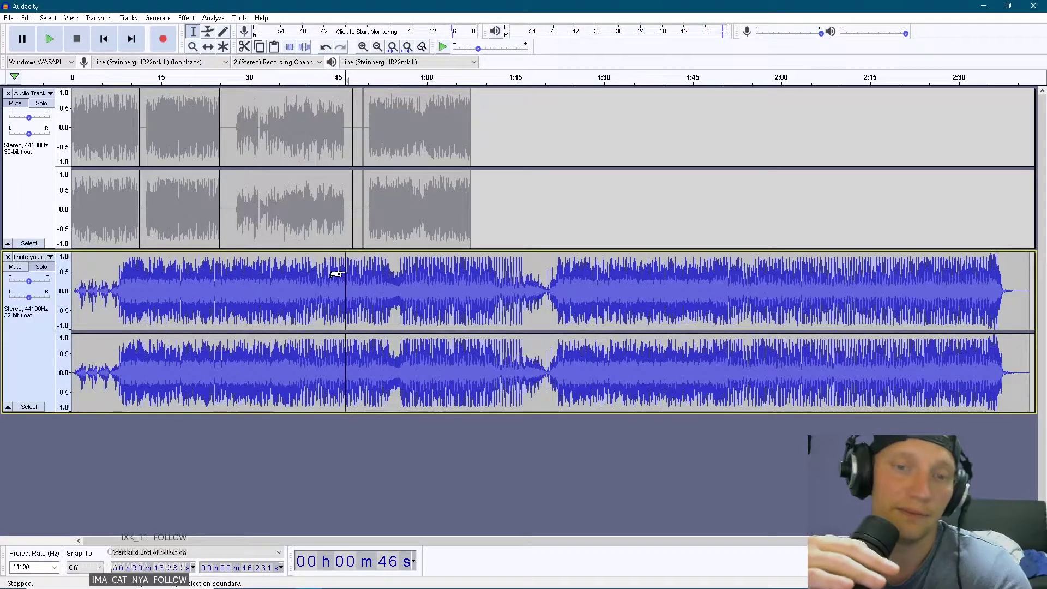
key("space")
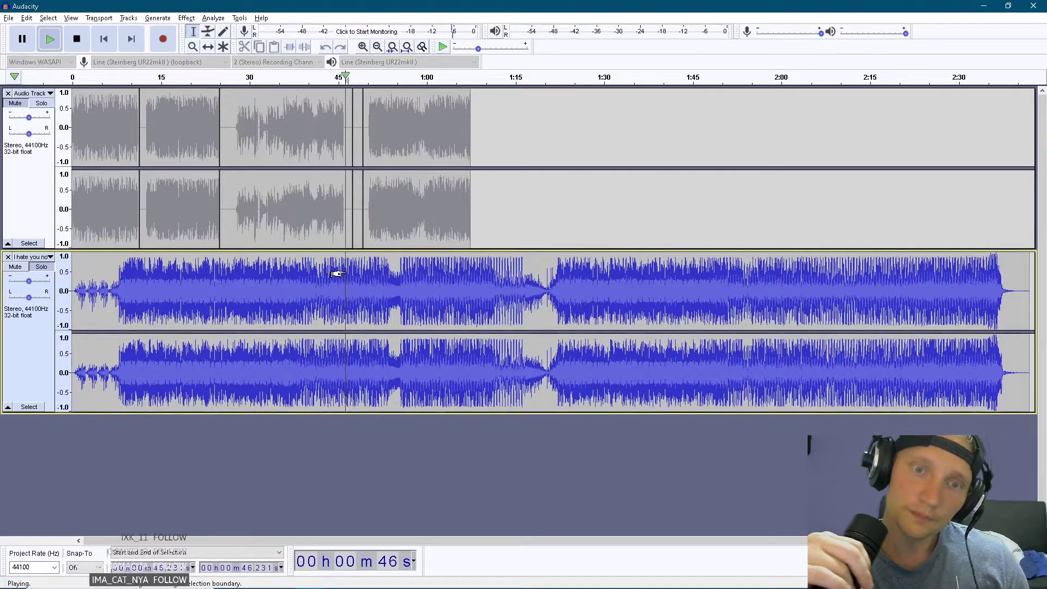
key("space")
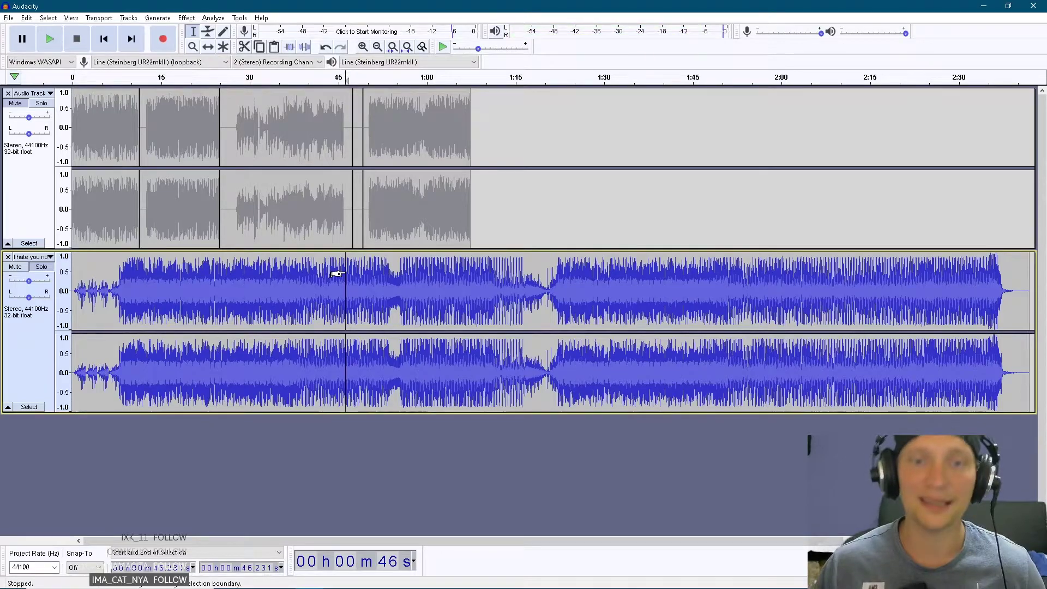
Compare the upper track's second clip from about 17 s with the lower track from its beginning
left_click(175, 117)
key("space")
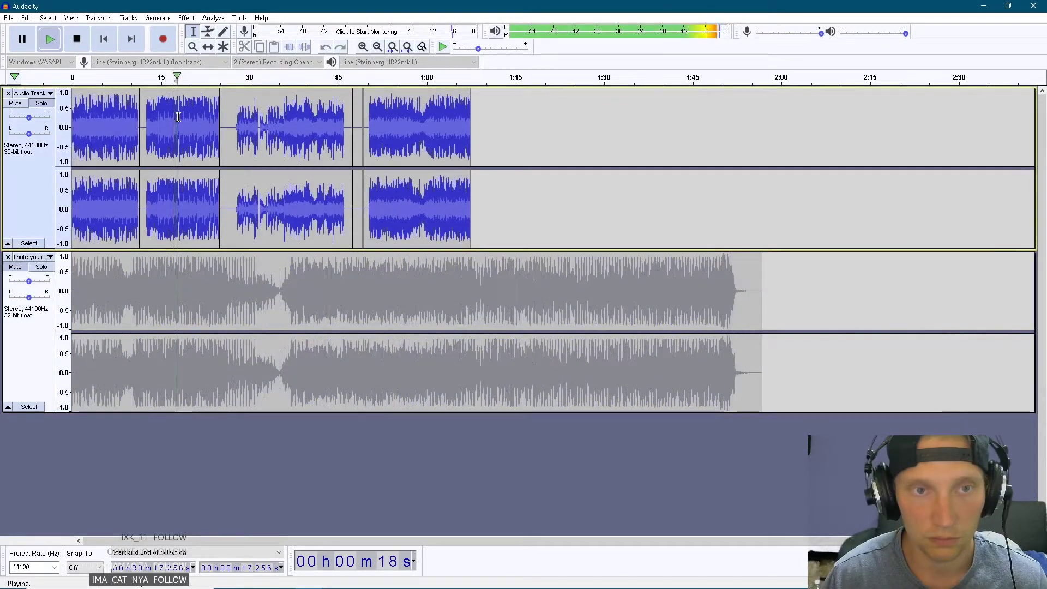
left_click(74, 289)
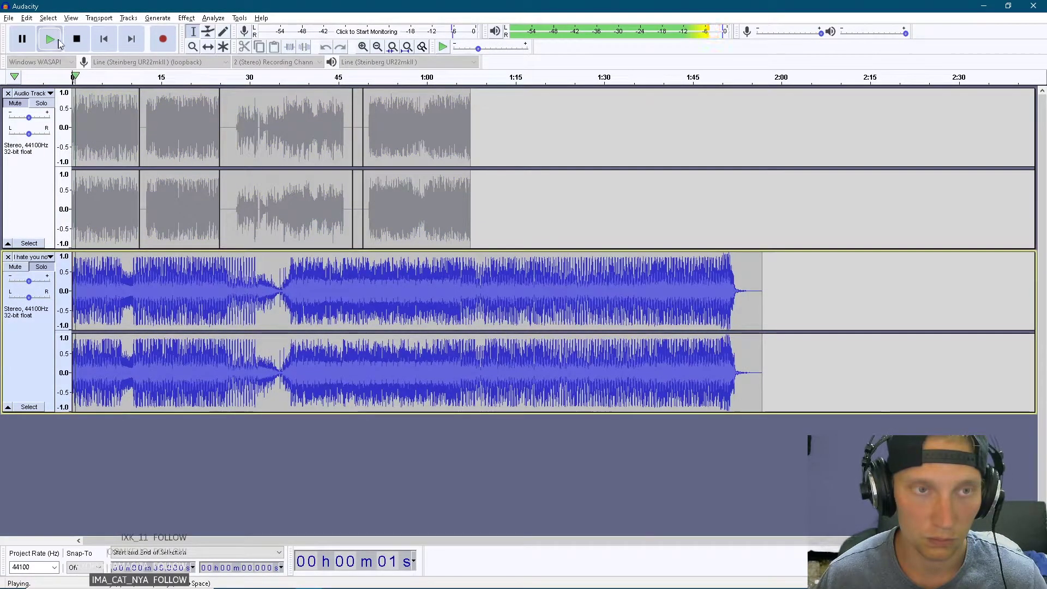
Play briefly from about 36.5 s, then solo the upper track and toggle its mute on and off
left_click(77, 39)
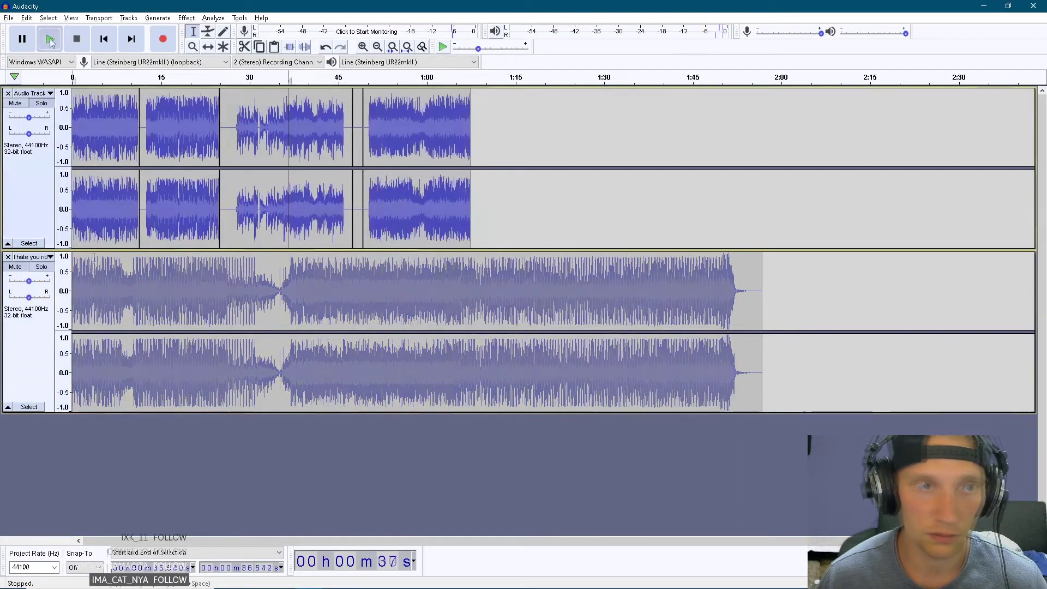
key("space")
left_click(84, 44)
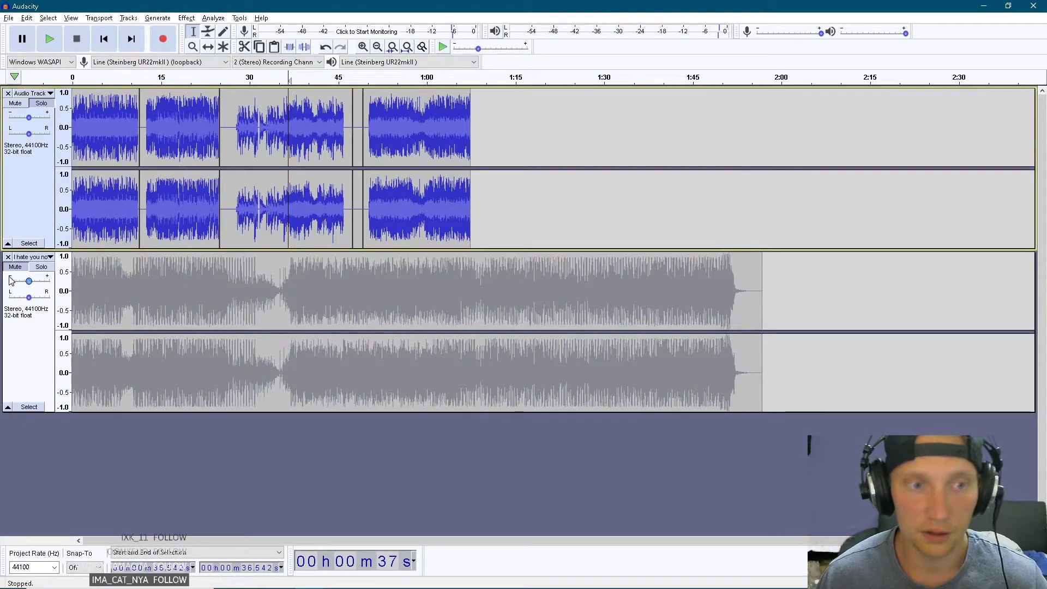
left_click(15, 103)
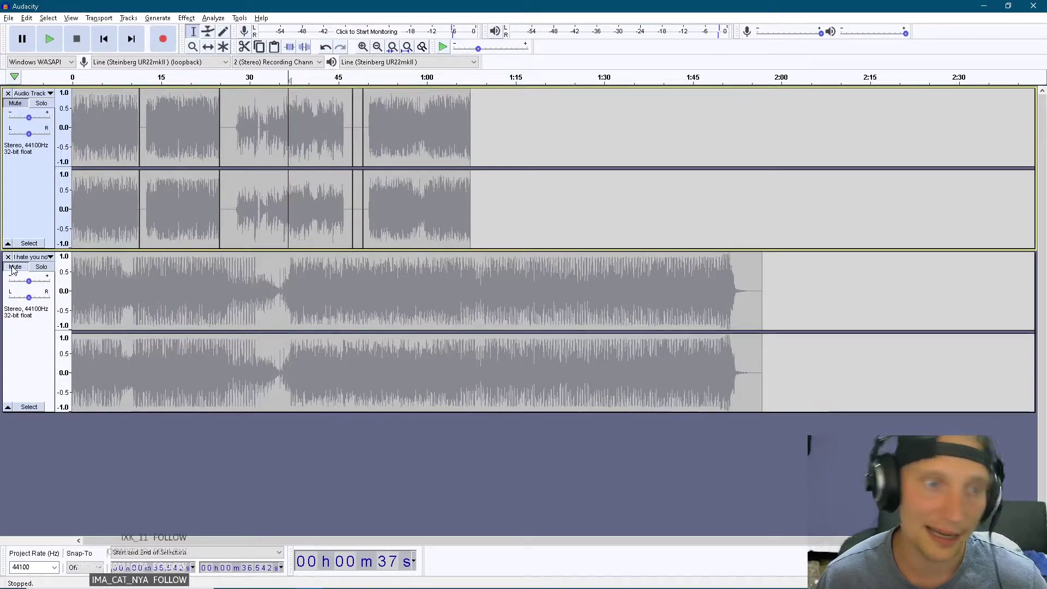
left_click(15, 104)
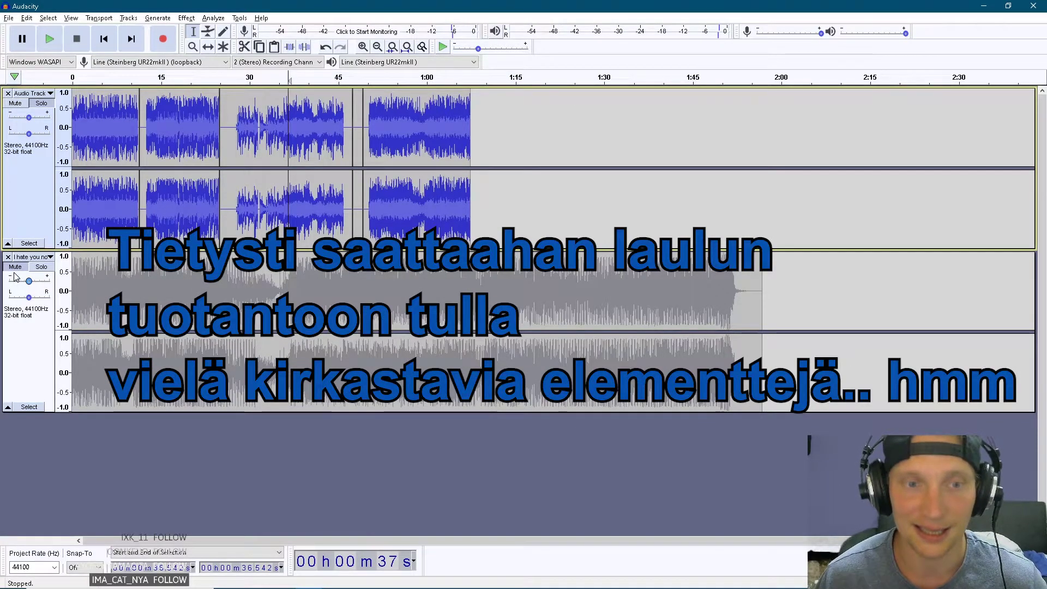
Play the upper track's fourth clip from about 51 s and again from about 54.5 s
left_click(376, 121)
key("space")
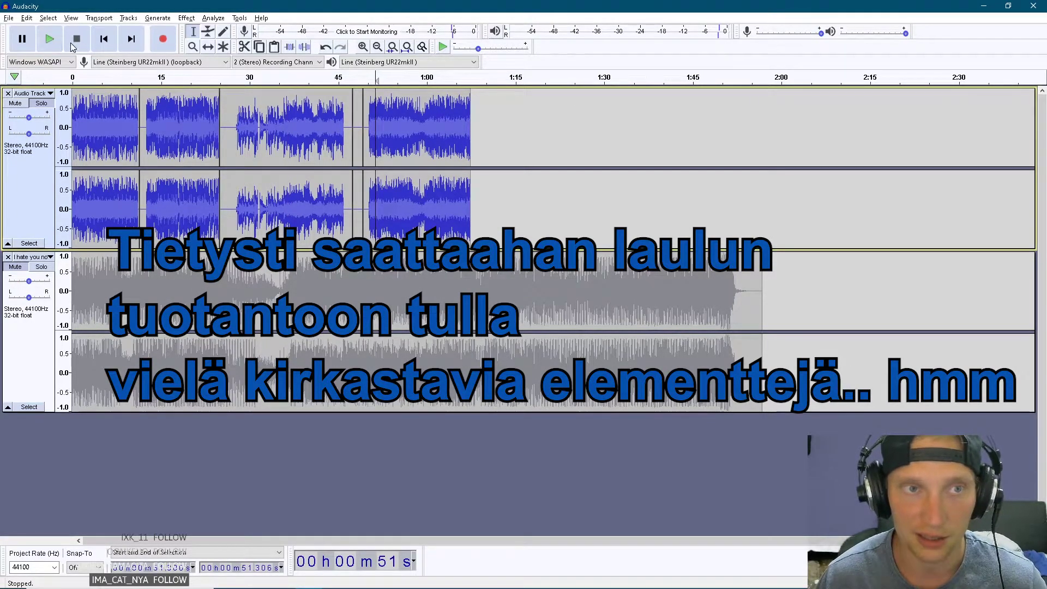
left_click(394, 112)
left_click(394, 112)
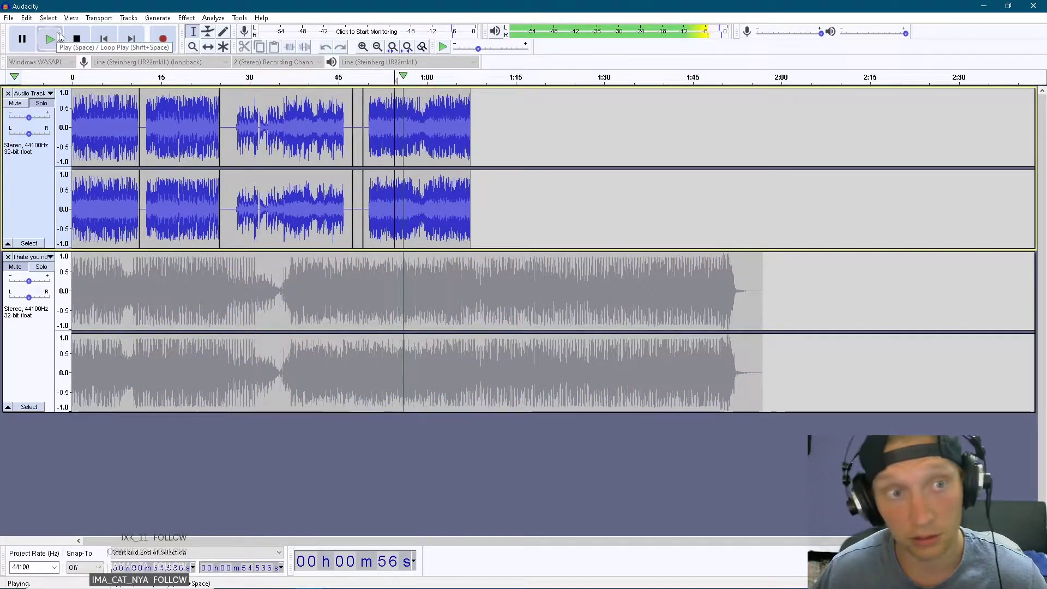
left_click(57, 39)
left_click(69, 48)
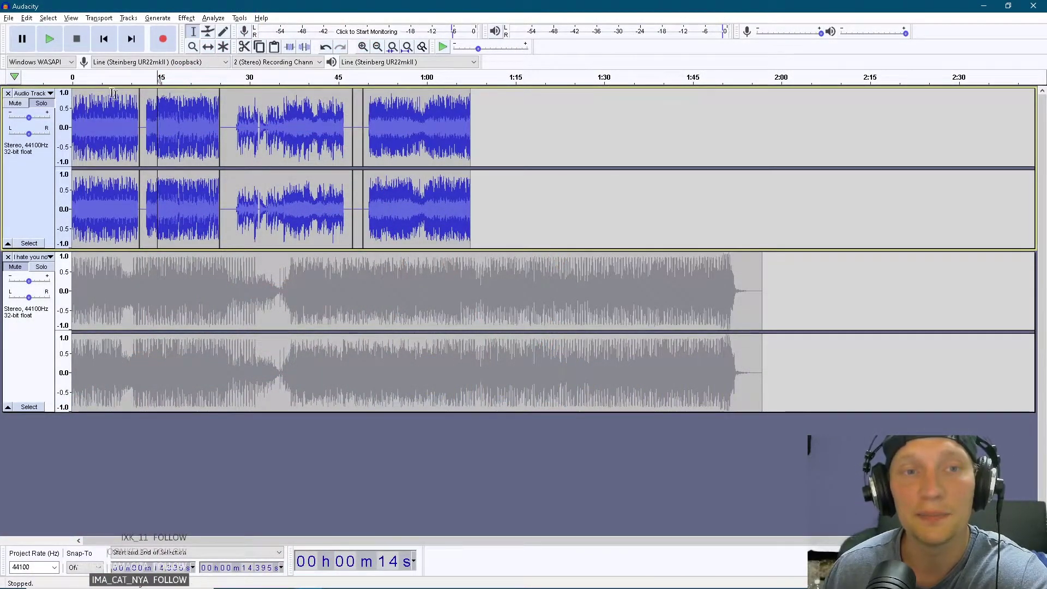
Play the upper track's second clip from about 14 s, then solo the lower track for listening from about 27 s and 36 s
left_click(50, 38)
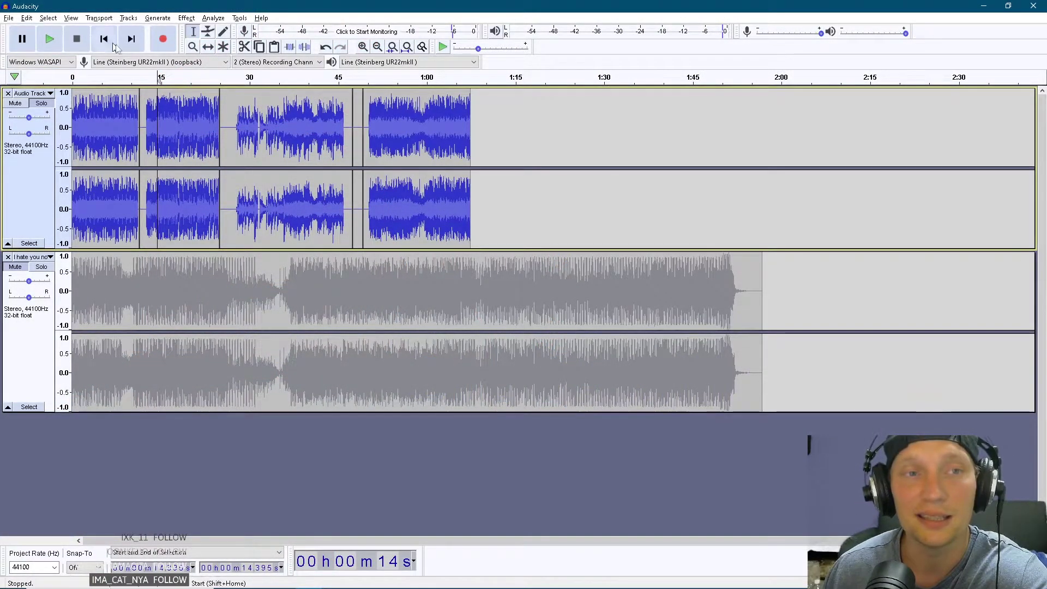
left_click(85, 44)
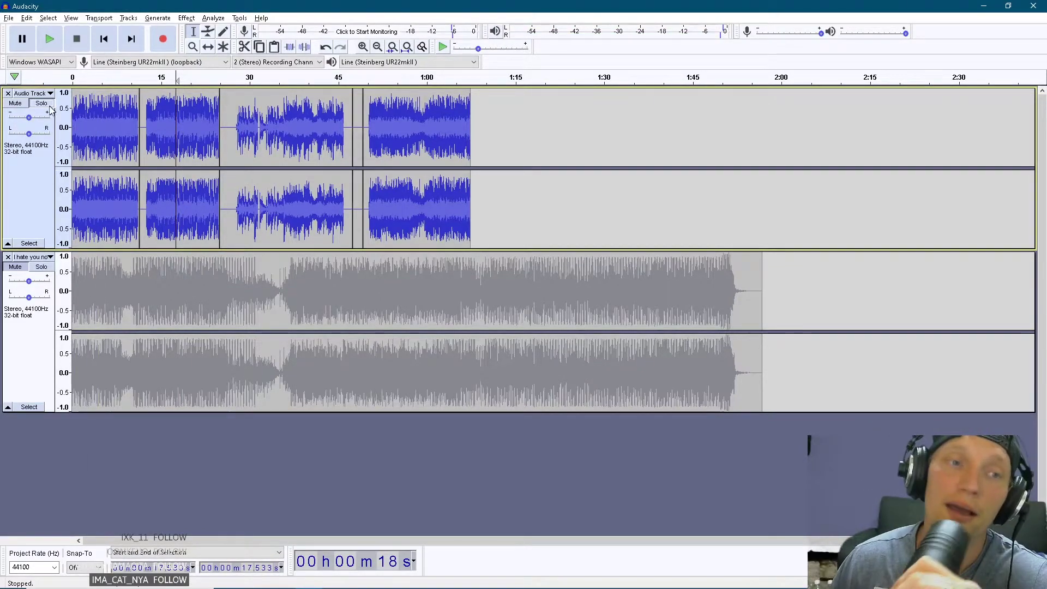
key("shift+Down")
left_click(231, 311)
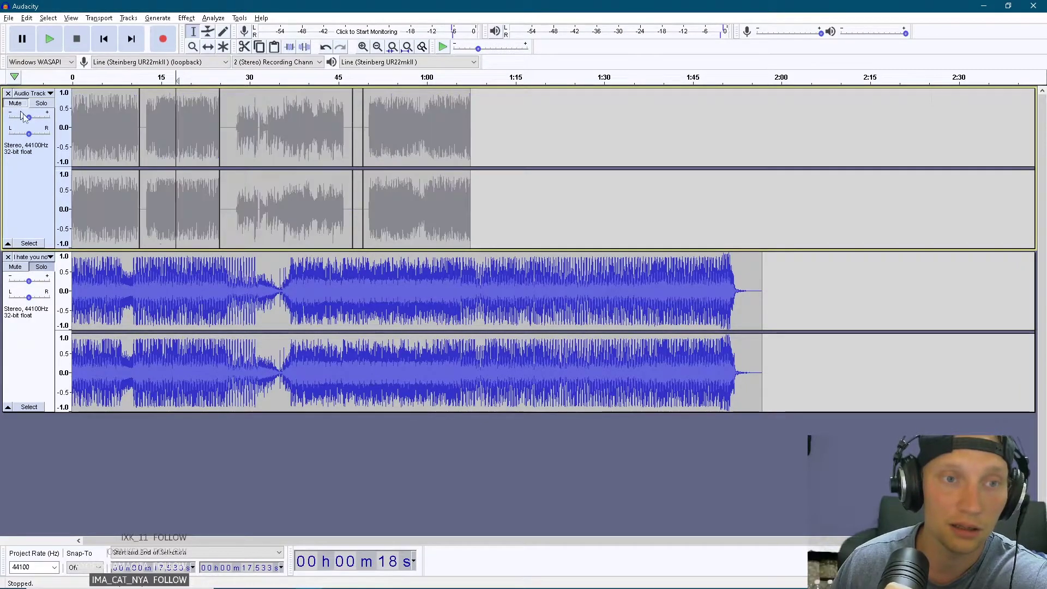
left_click(287, 299)
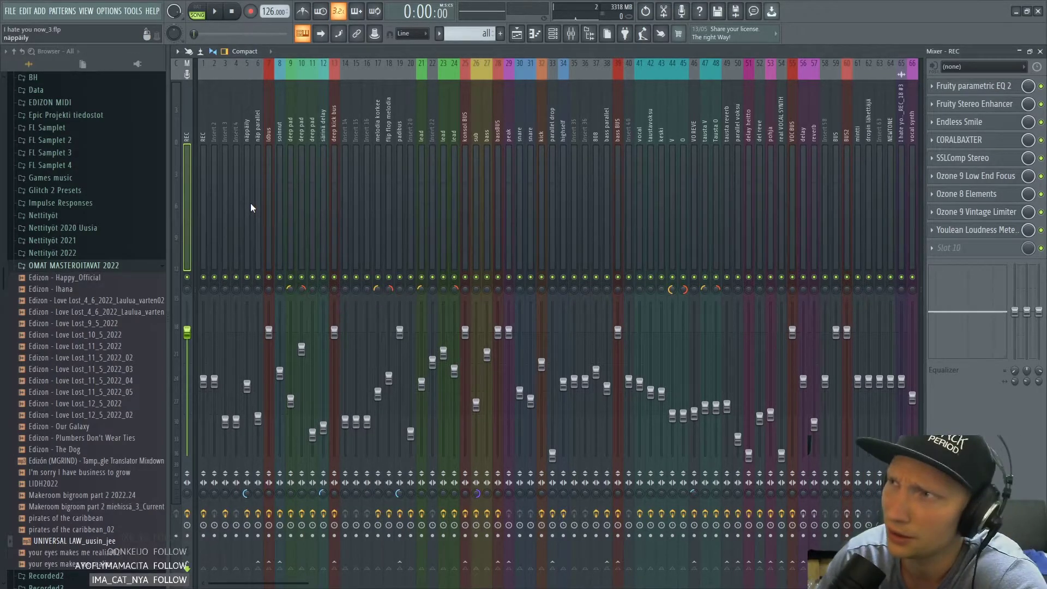
Switch to FL Studio and inspect the Fruity parametric EQ 2, T-De-Esser and CLA-76 Mono on the vocal mixer channel
left_click(643, 189)
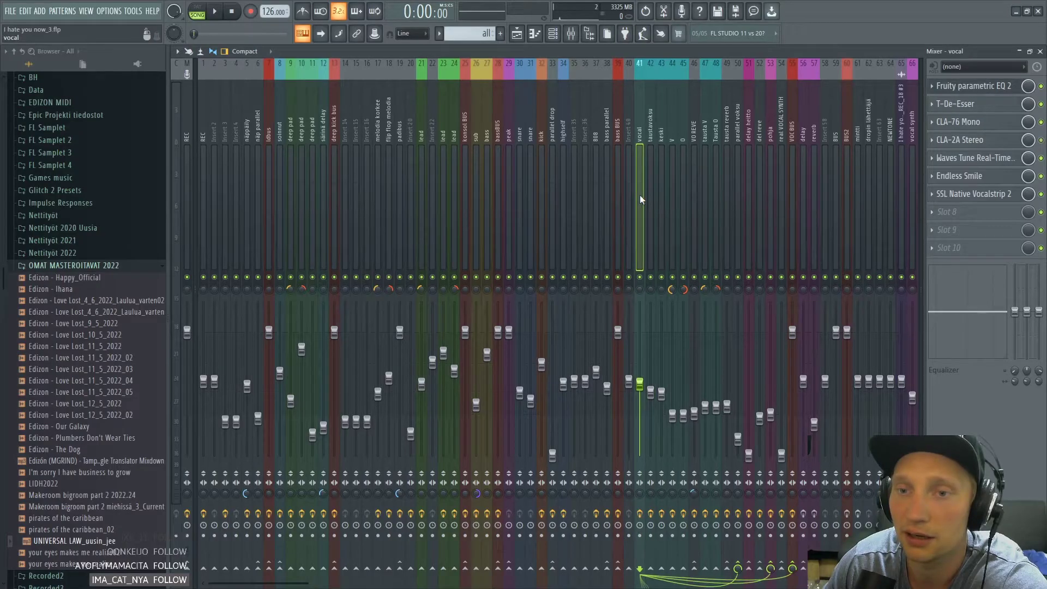
left_click(992, 89)
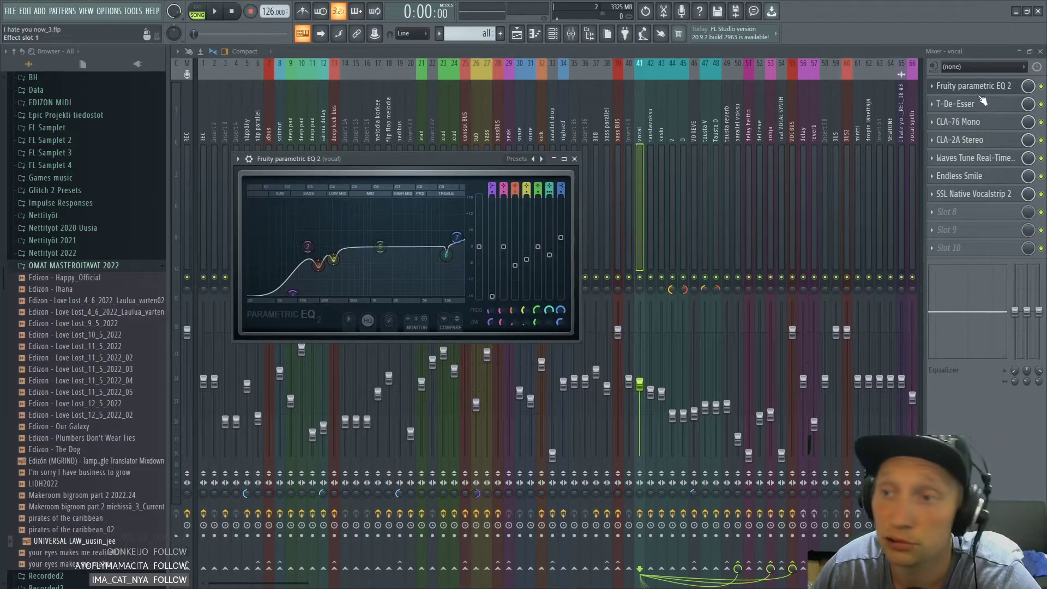
left_click(972, 105)
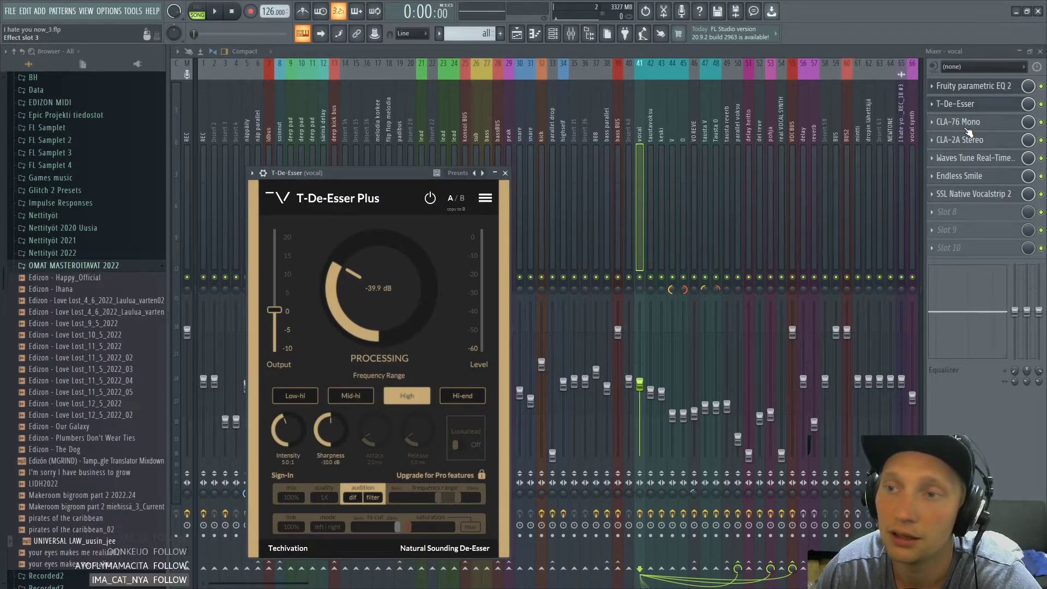
left_click(966, 127)
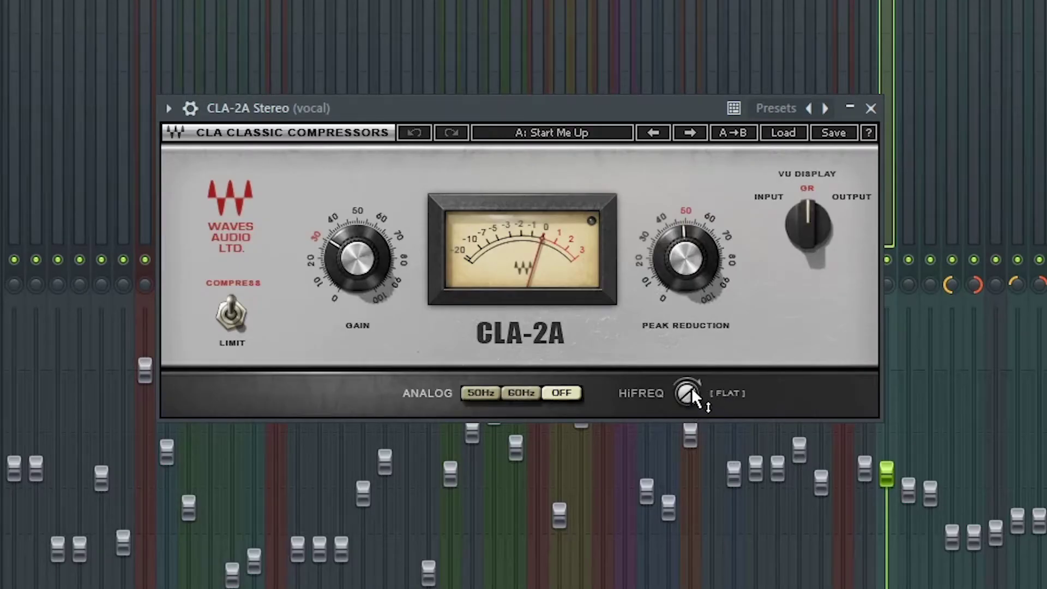
Review the vocal channel's CLA-2A Stereo compressor and Waves Tune Real-Time, closing each one
mouse_move(690, 391)
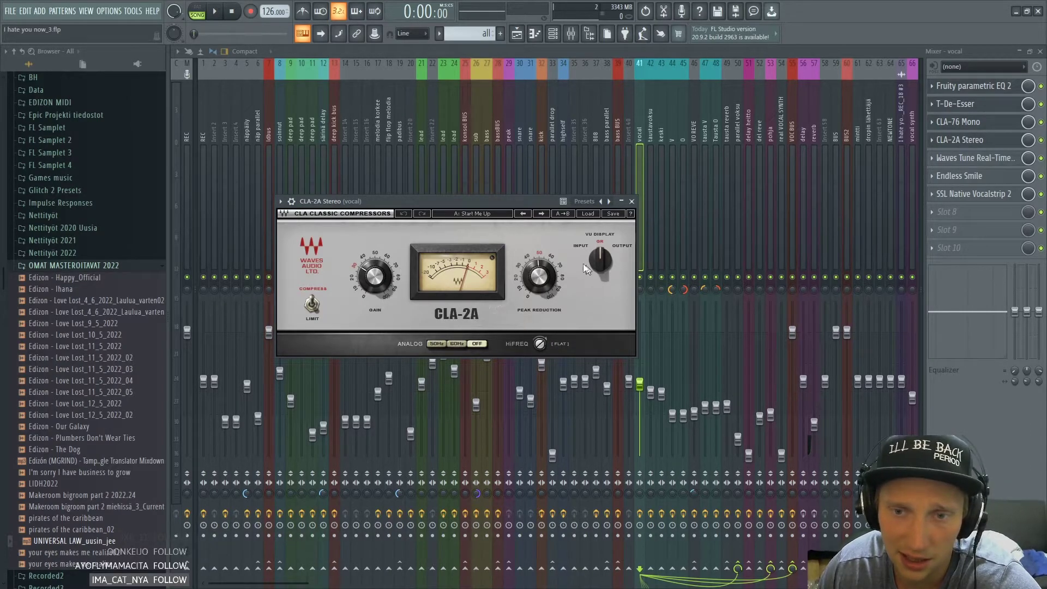
left_click(632, 201)
left_click(973, 158)
left_click(619, 101)
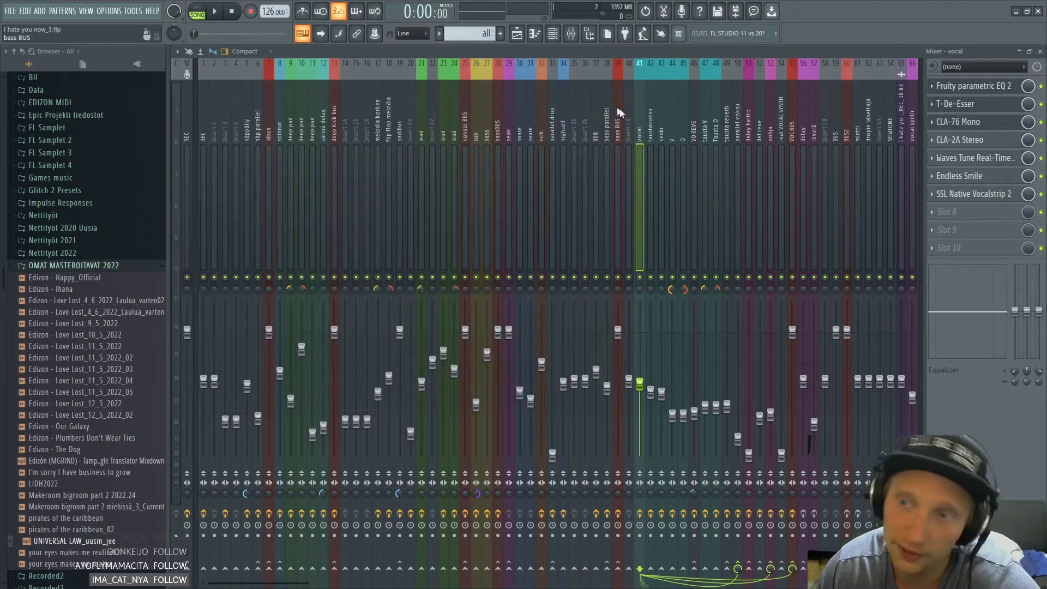
Inspect the vocal channel's Endless Smile and SSL Native Vocalstrip 2 settings, then close both plugins
left_click(969, 177)
left_click(969, 178)
left_click(970, 197)
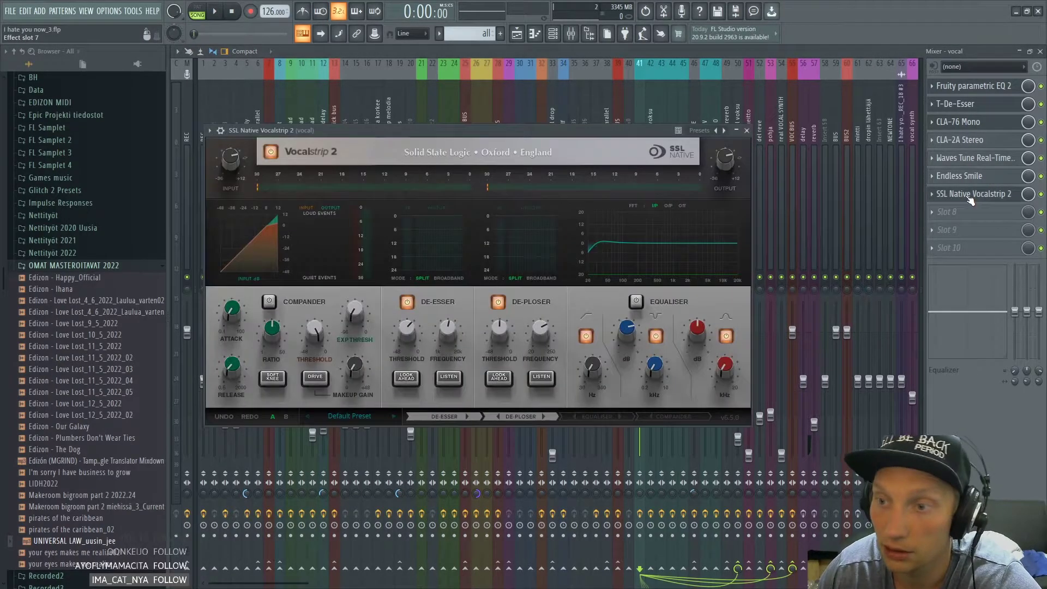
left_click(971, 196)
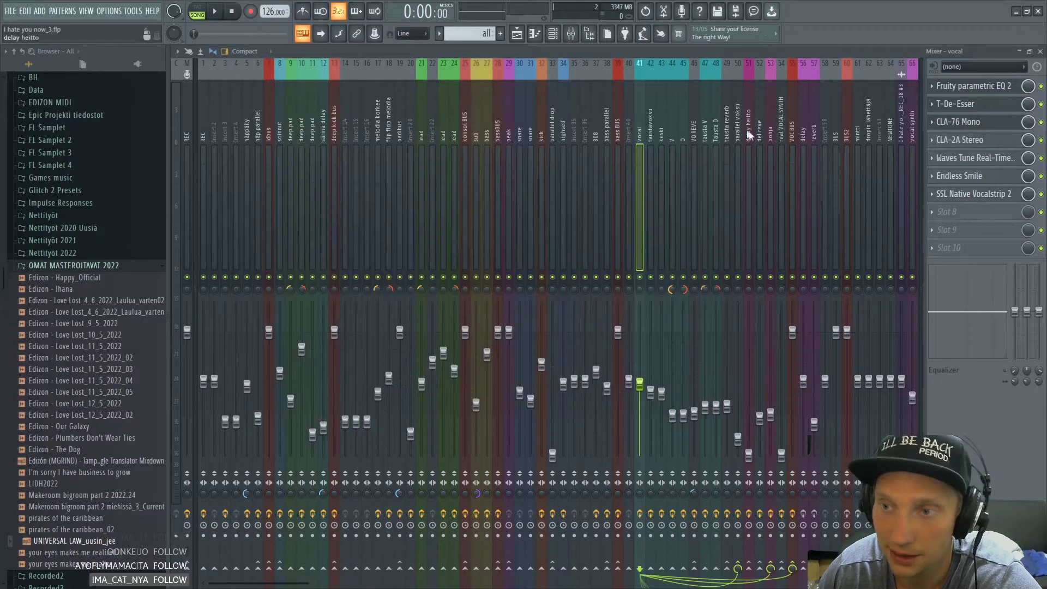
left_click(972, 195)
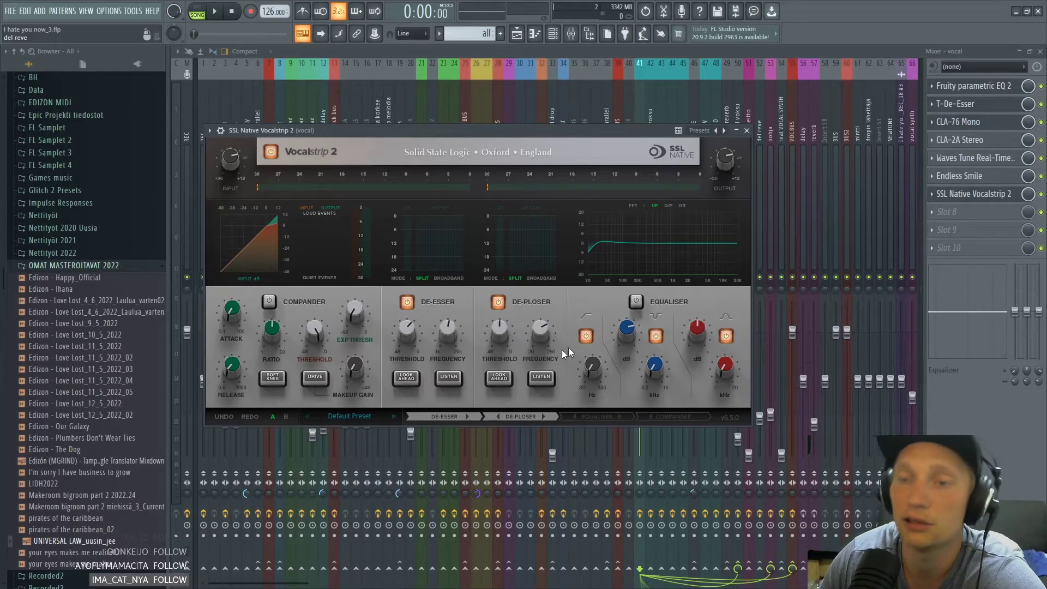
left_click(746, 131)
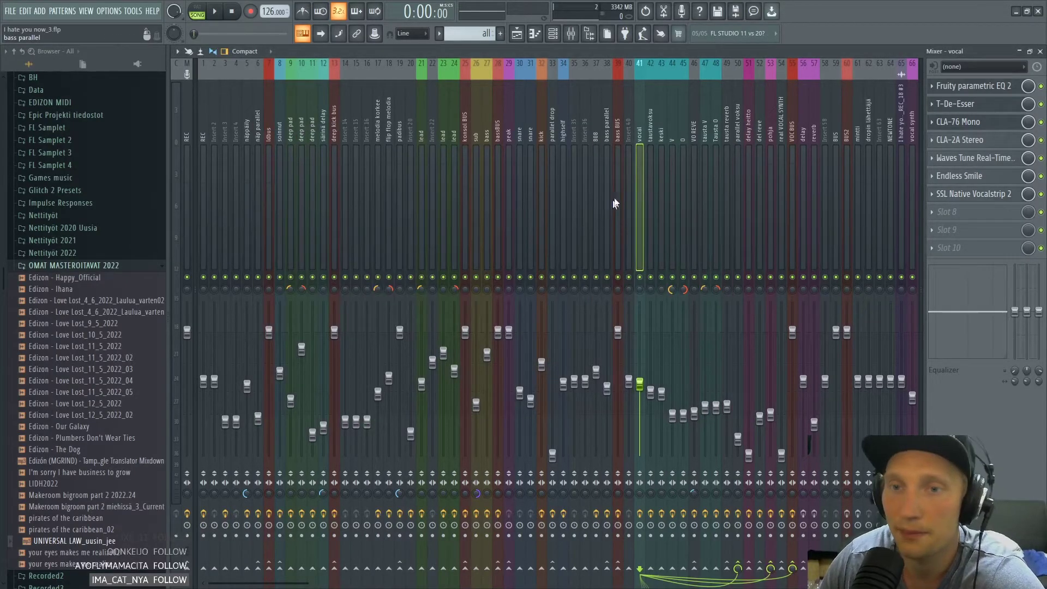
Review the SSLChannel Stereo and Ozone 9 Vintage Limiter settings on the VOC BUS mixer channel, closing each plugin
left_click(791, 166)
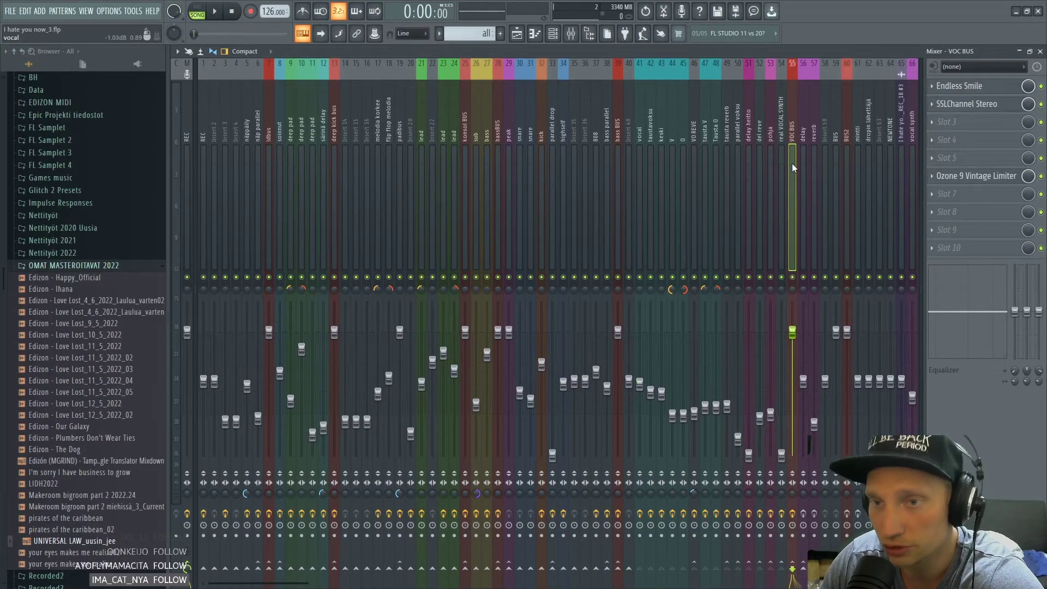
left_click(987, 103)
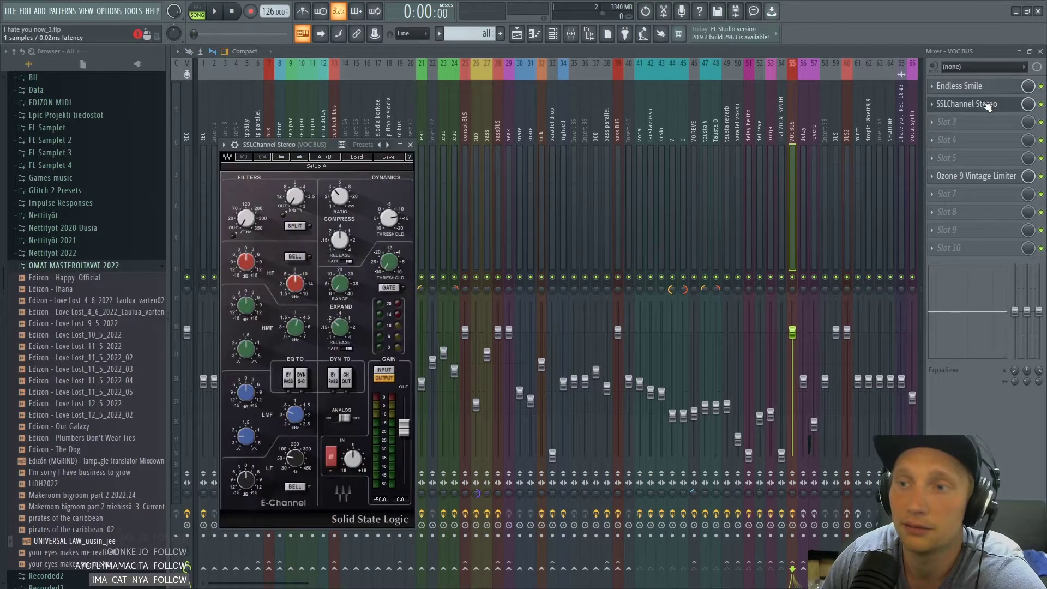
left_click(410, 145)
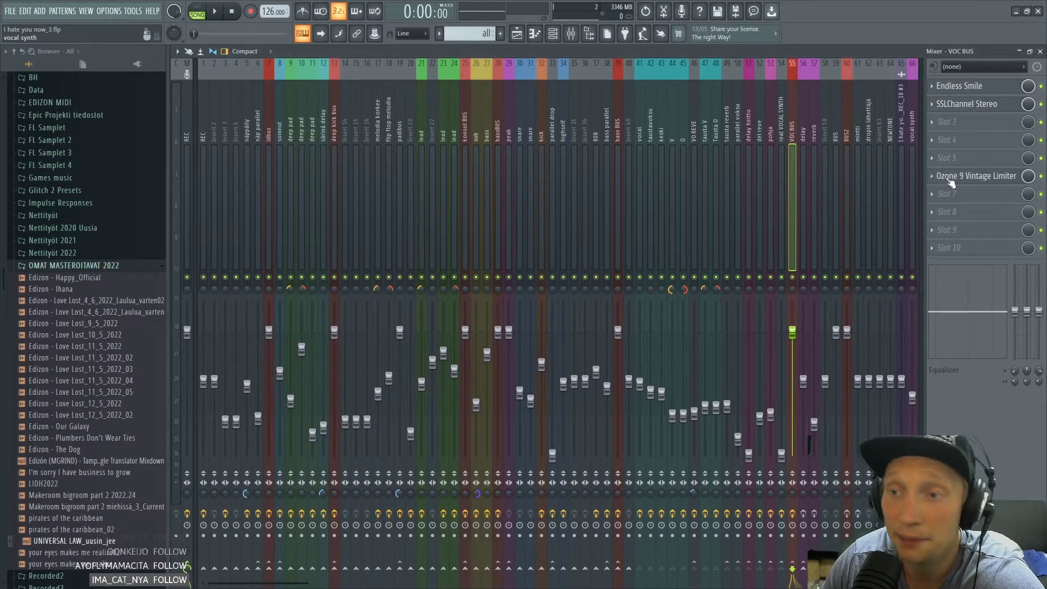
left_click(953, 177)
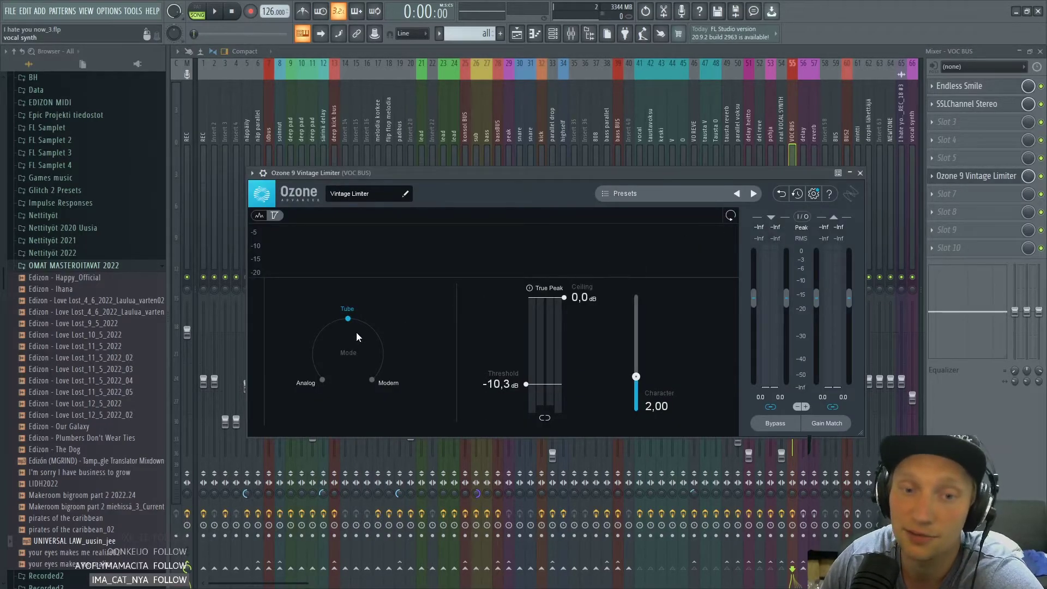
left_click(860, 173)
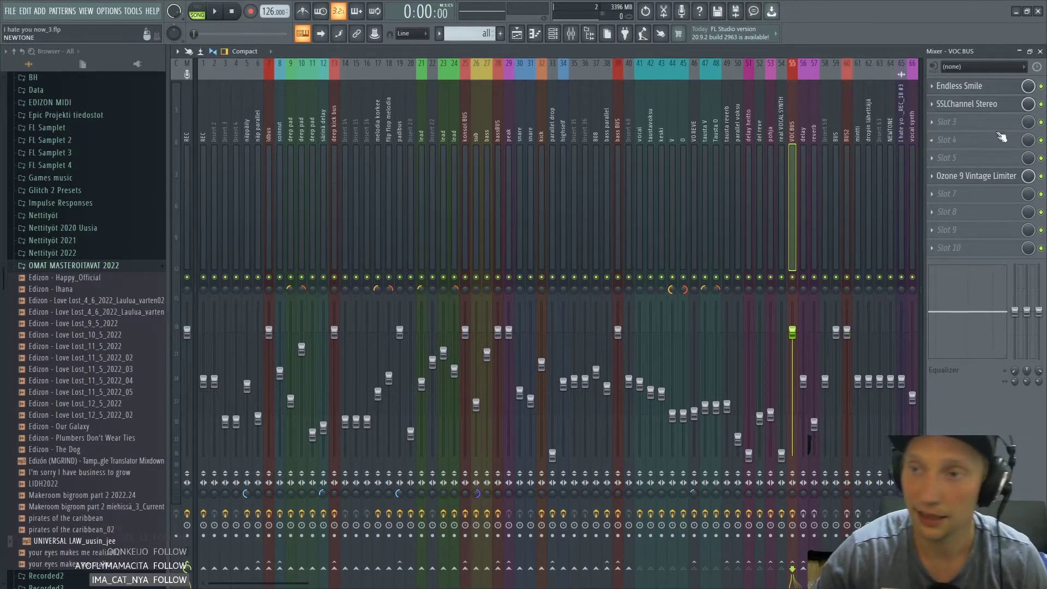
left_click(975, 103)
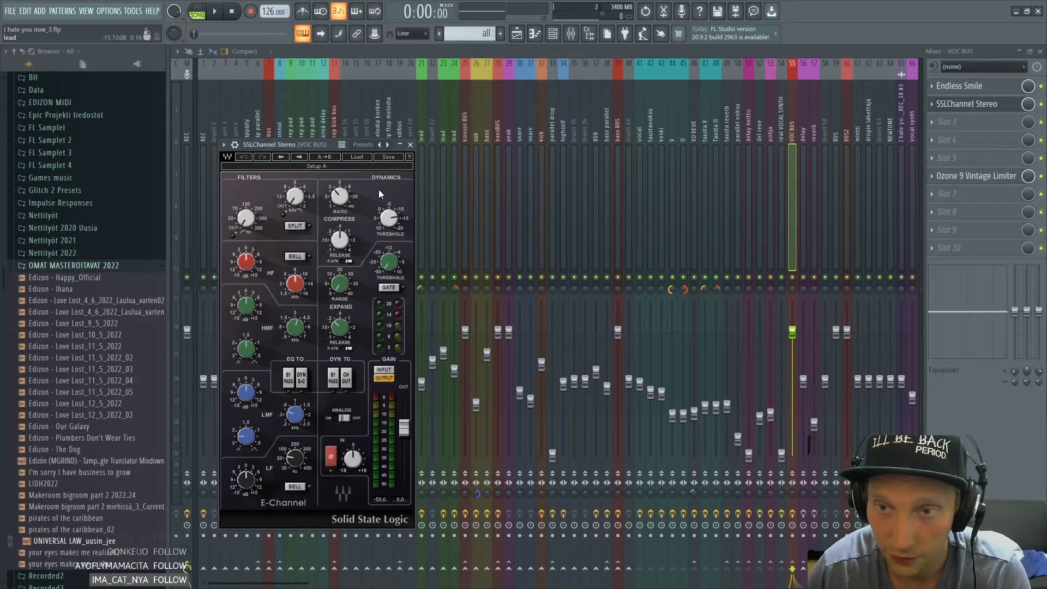
left_click(410, 145)
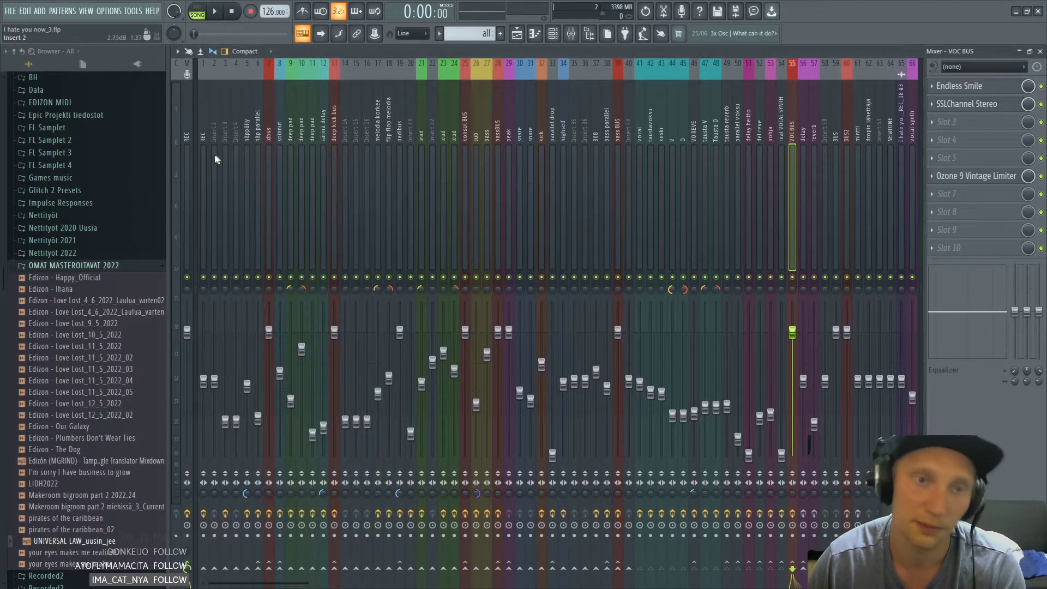
Inspect the Endless Smile and CORALBAXTER effects on the master REC mixer channel
left_click(185, 156)
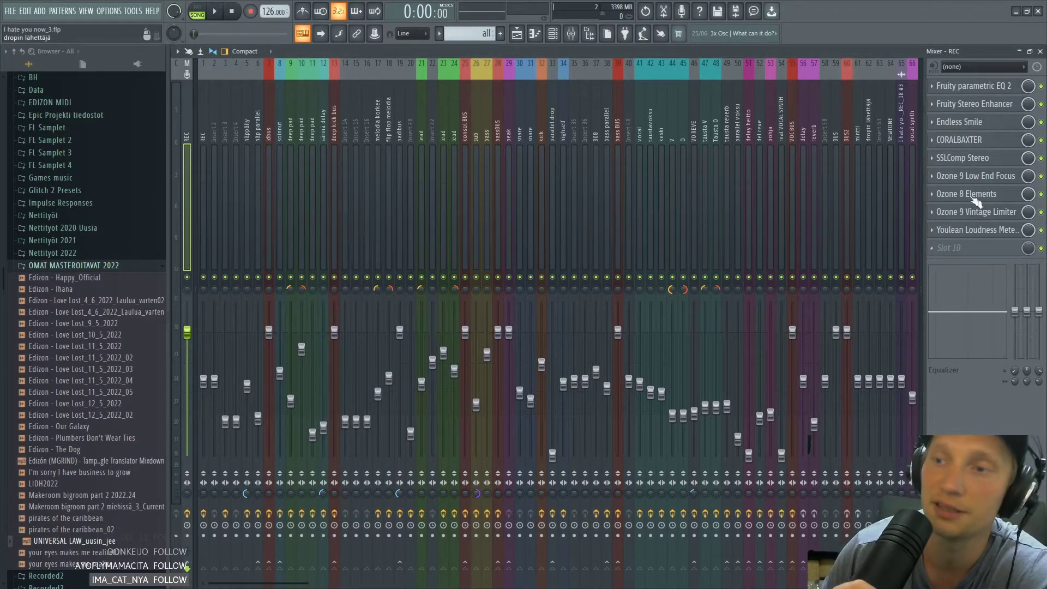
left_click(965, 121)
left_click(965, 139)
left_click(752, 145)
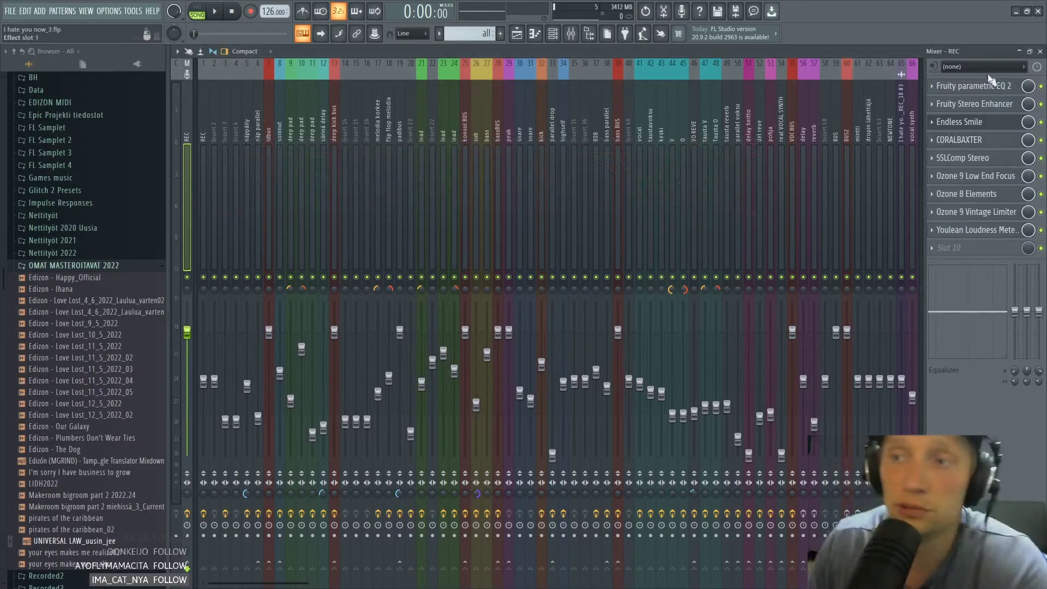
Hide the mixer and close the channel rack and all leftover plugin and sample windows to clear the playlist
key("F9")
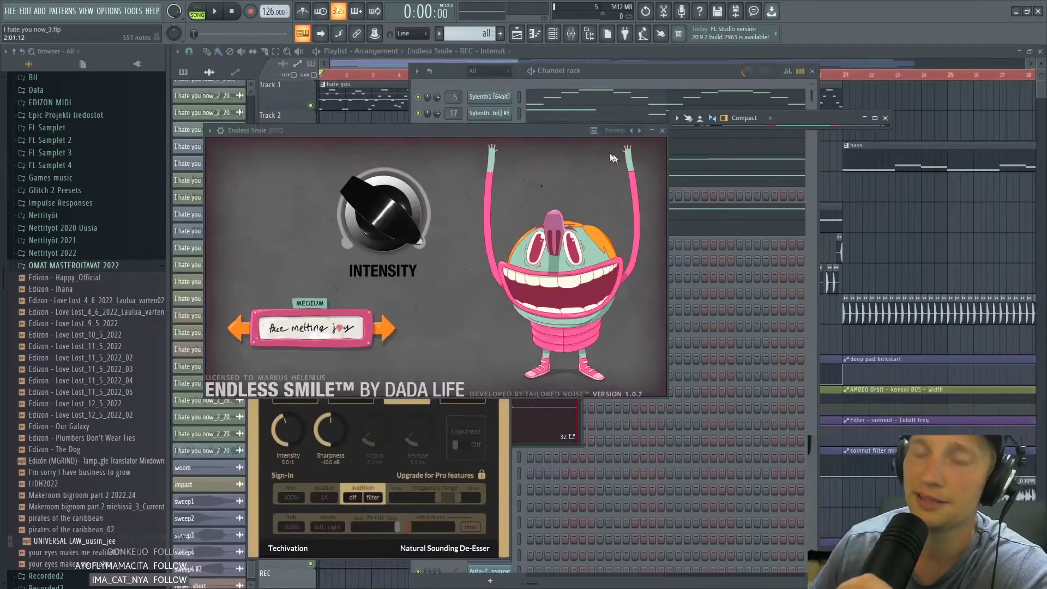
left_click(662, 131)
left_click(885, 117)
left_click(811, 72)
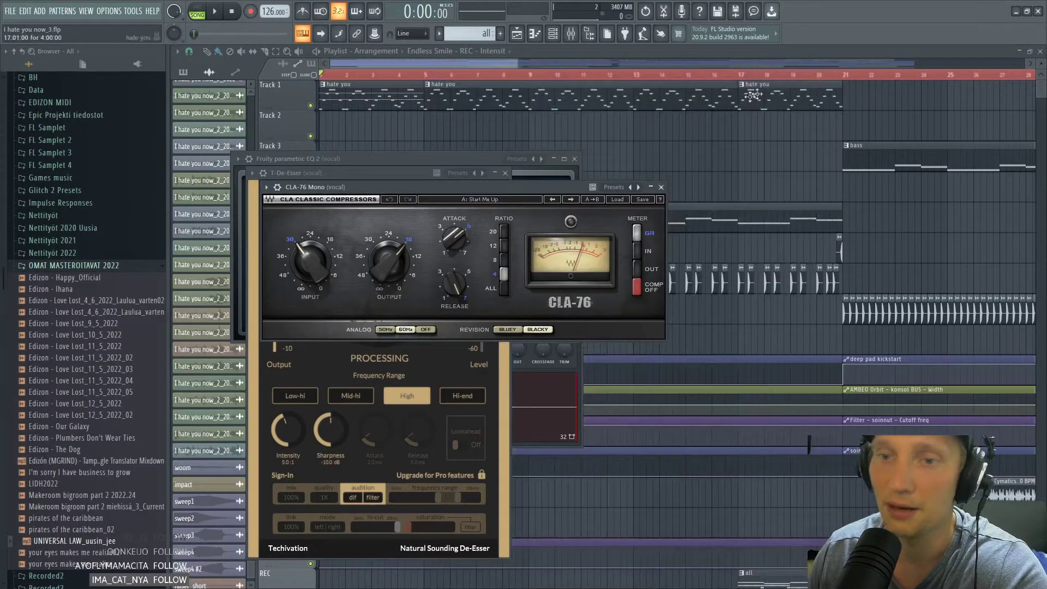
left_click(660, 187)
left_click(574, 158)
left_click(574, 159)
left_click(505, 173)
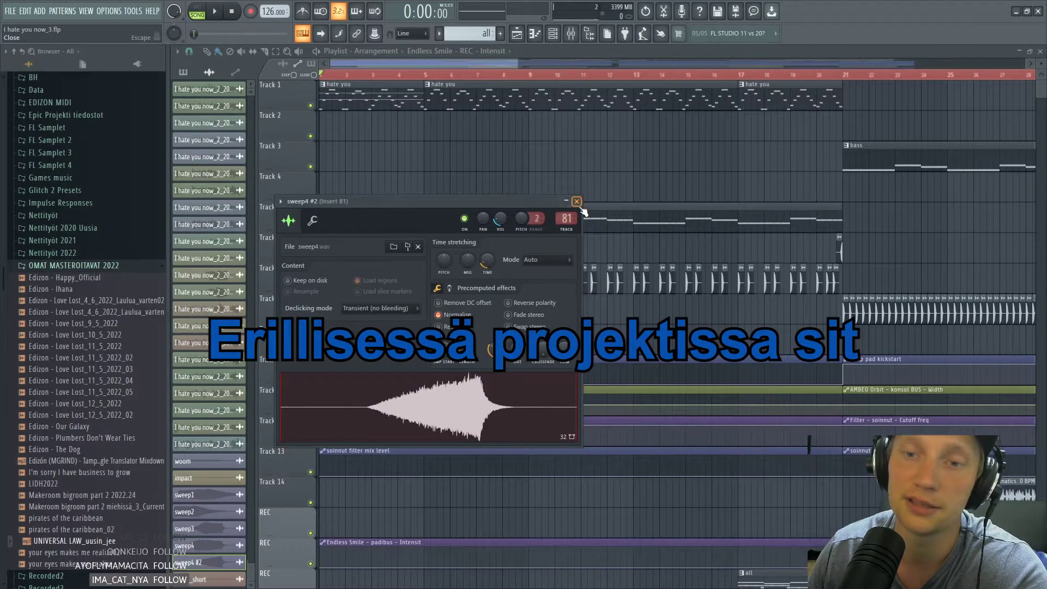
left_click(576, 201)
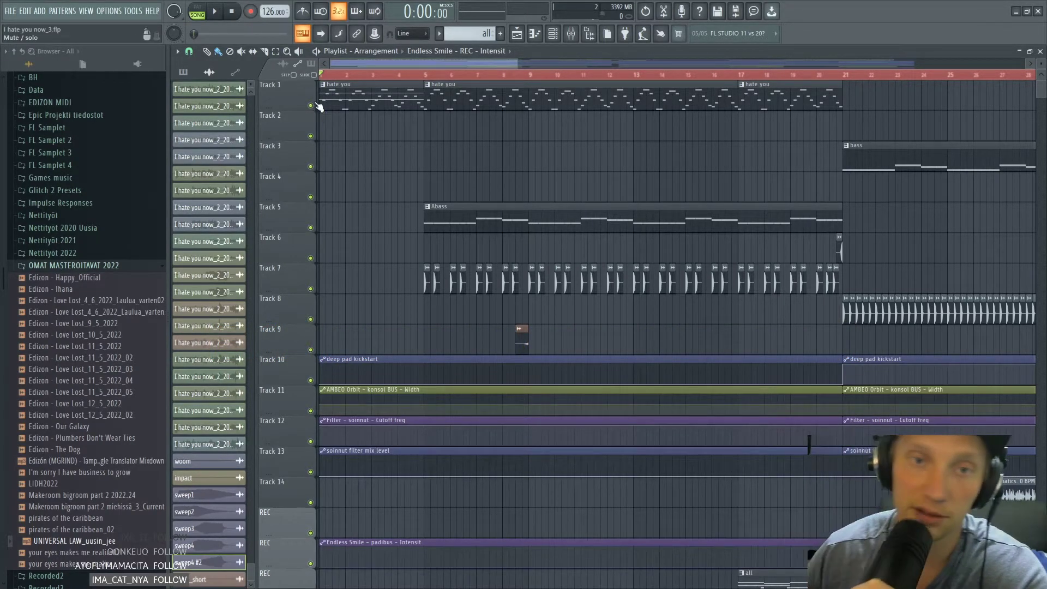
Examine the vocal recordings and the Endless Smile and Stereo Enhancer automation on the playlist's lower tracks
left_click(286, 51)
scroll(599, 489, "down", 1)
scroll(599, 490, "down", 1)
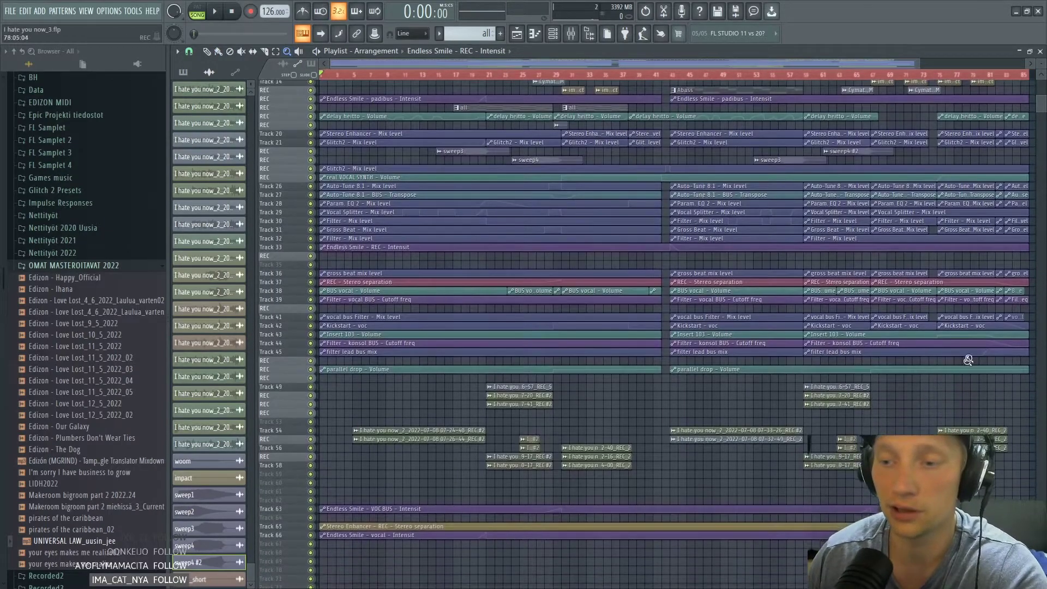
scroll(407, 284, "up", 3)
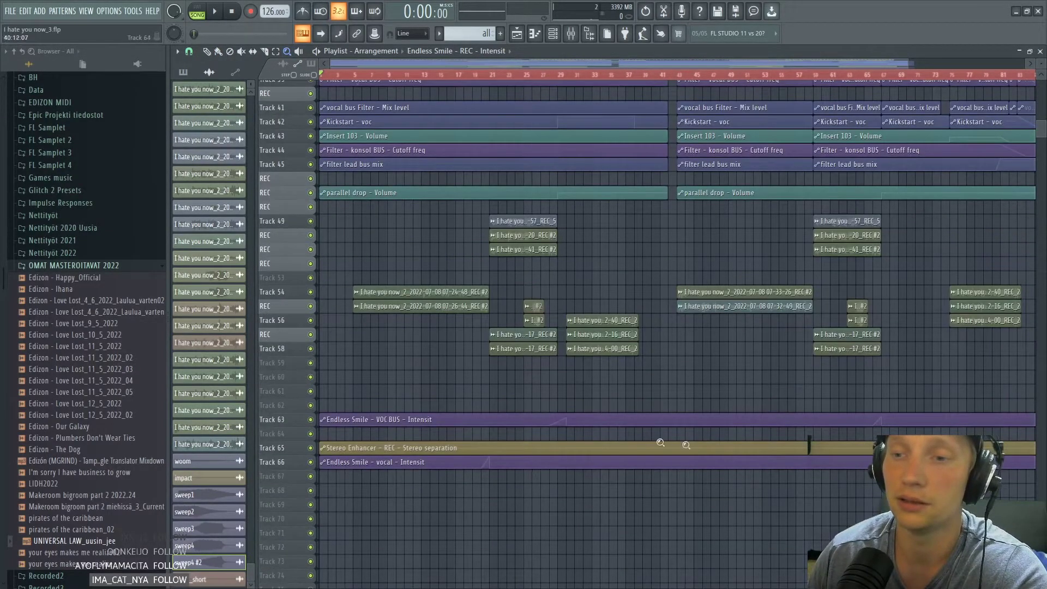